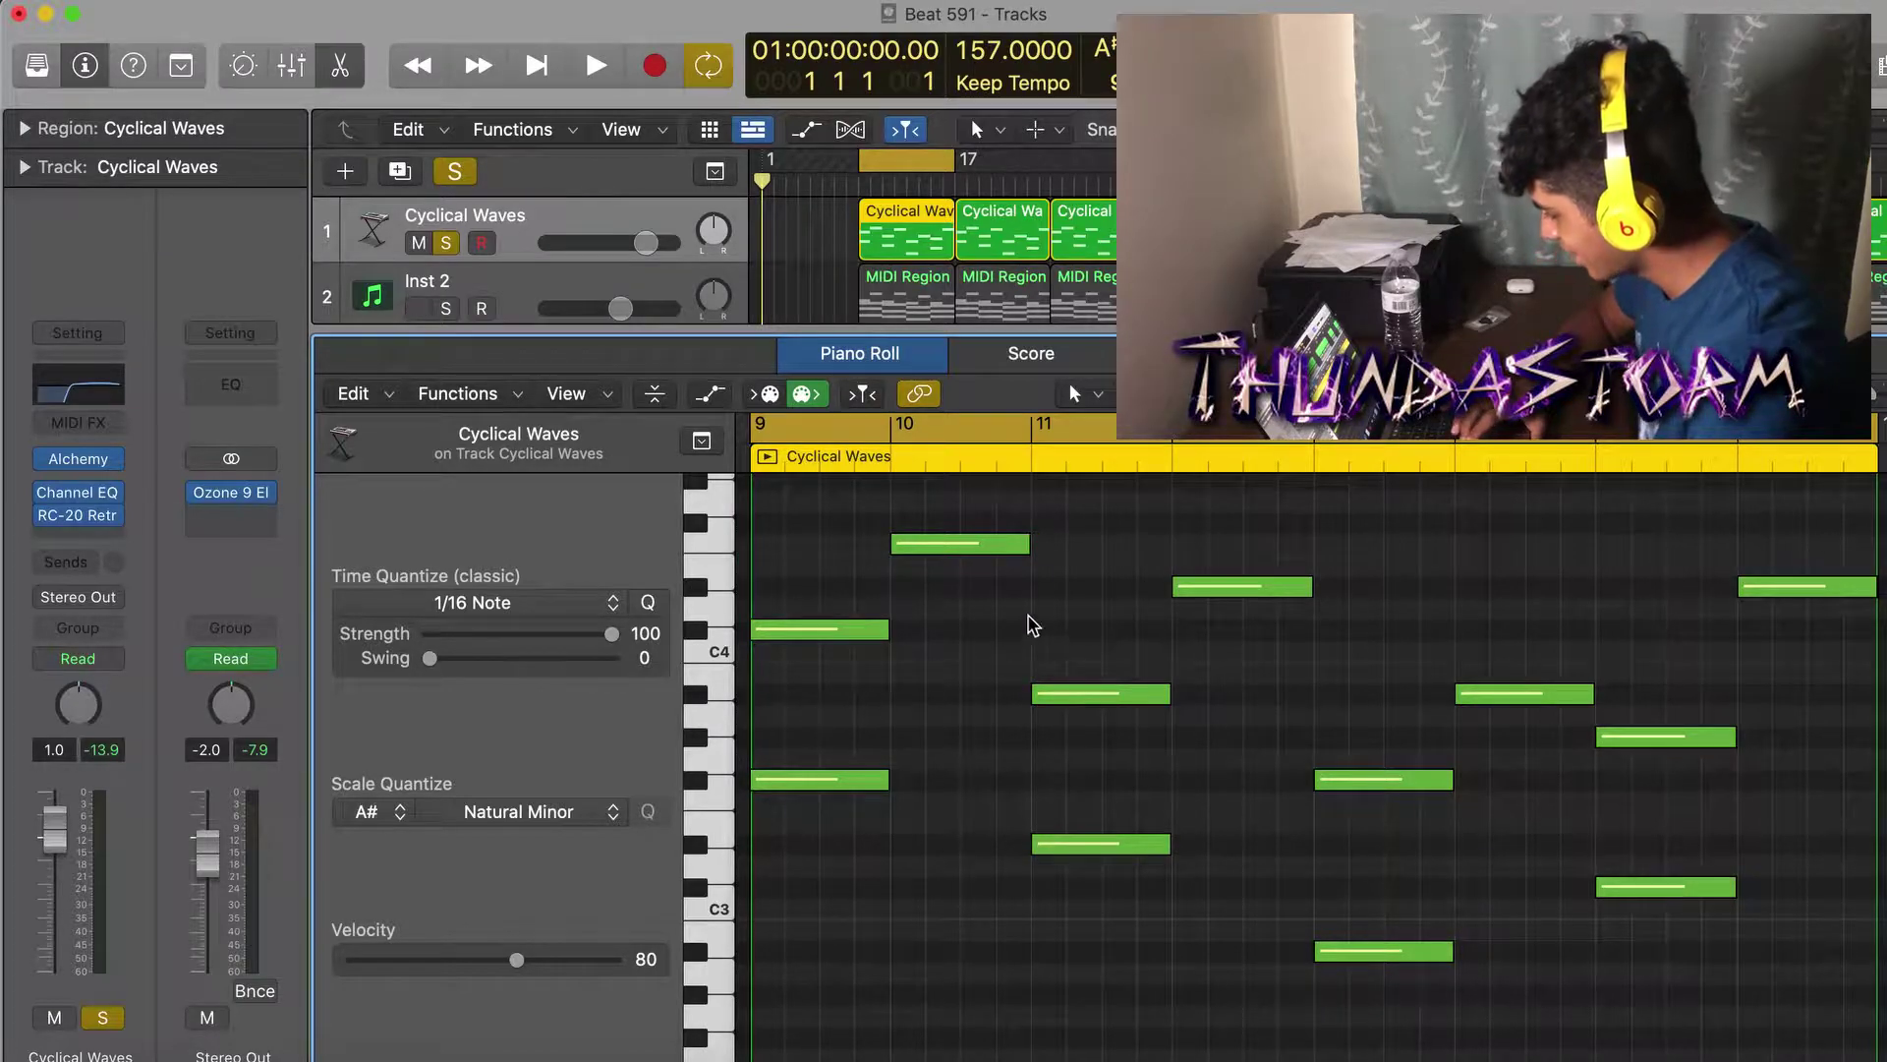
Play back the soloed Cyclical Waves melody from its piano roll
left_click(883, 629)
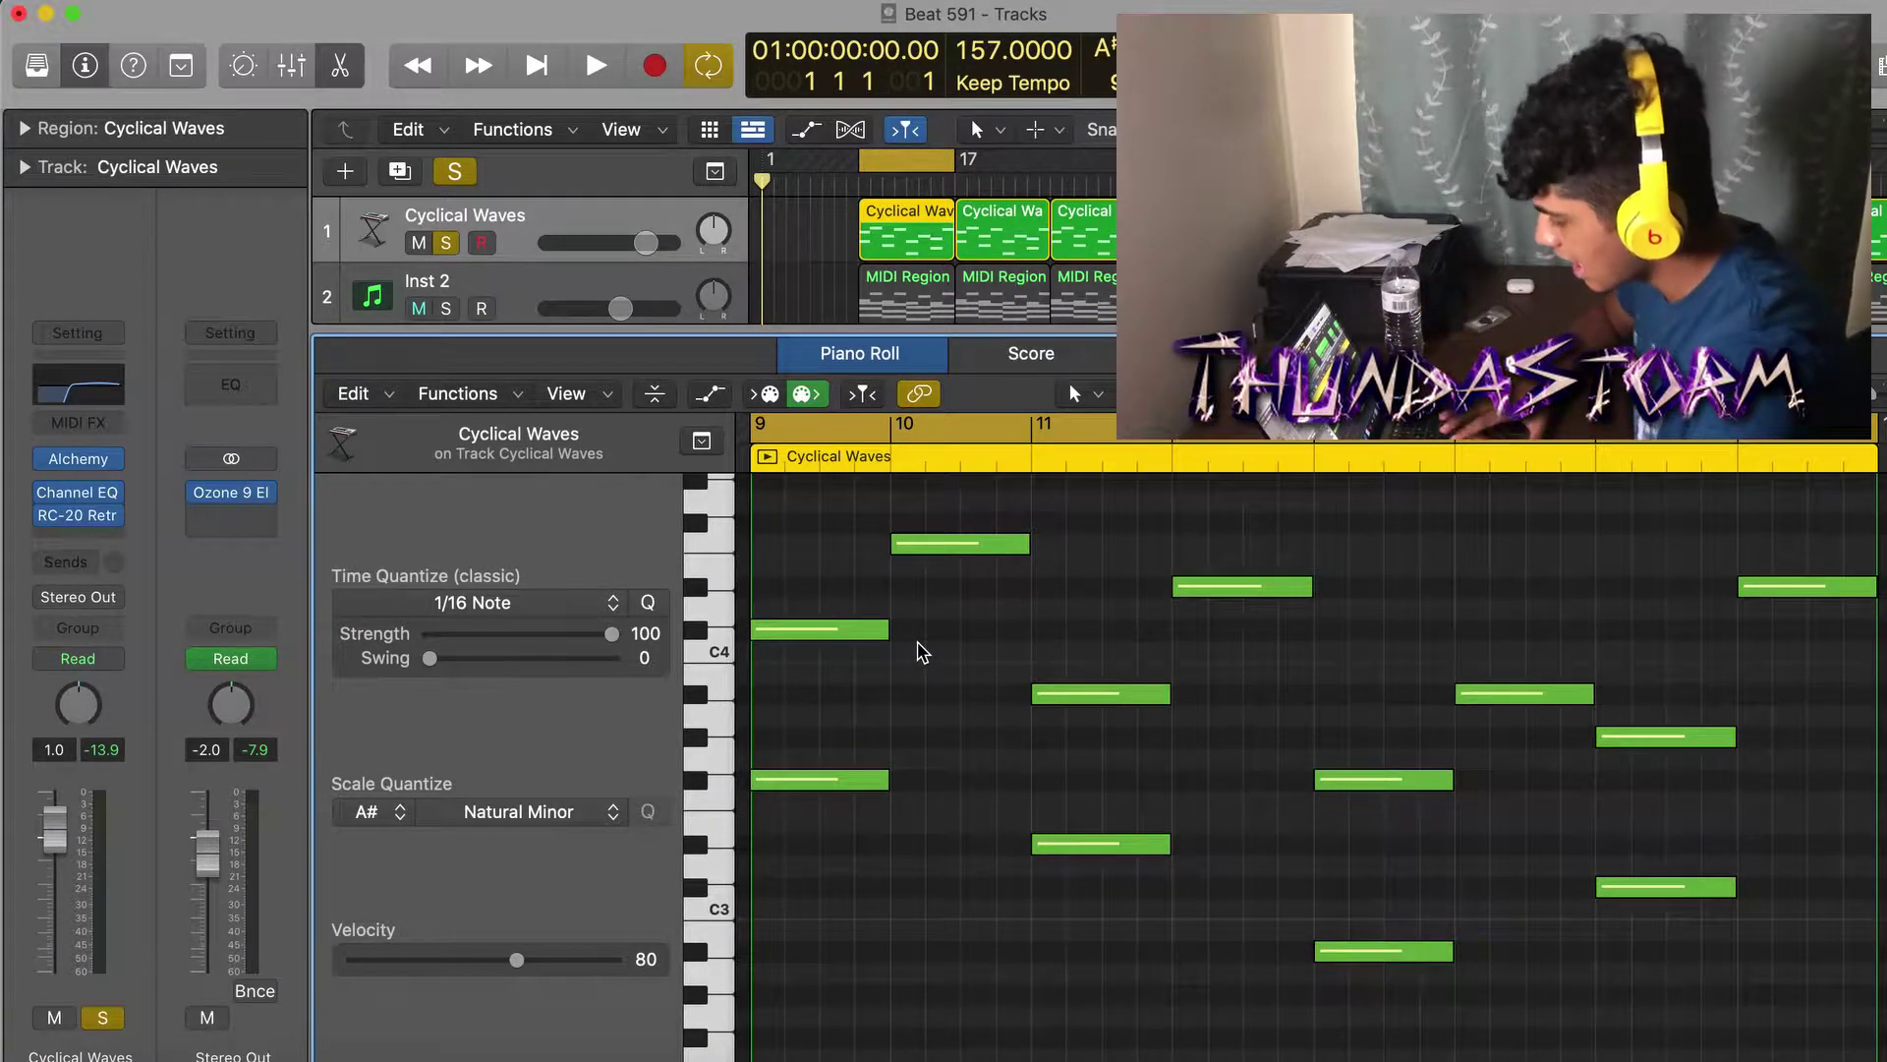
key("space")
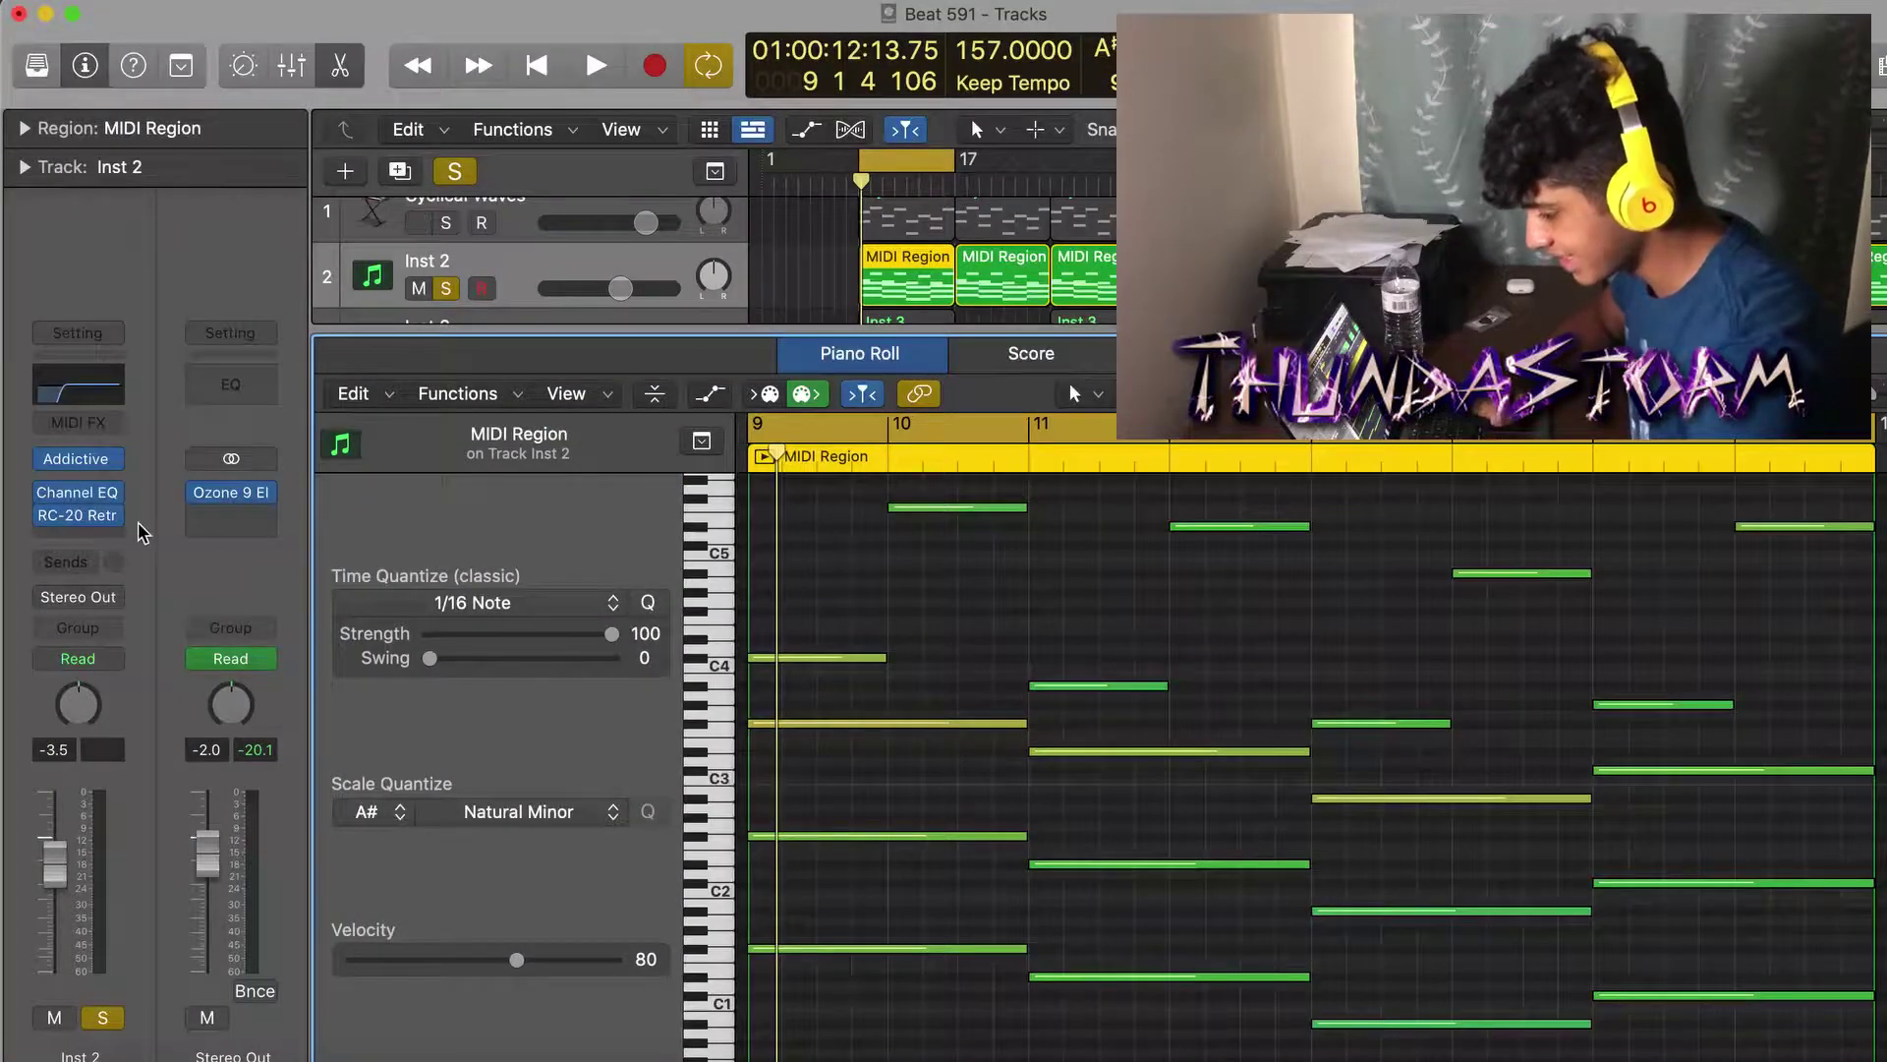
Review the Channel EQ low cut and the RC-20 Retro Color settings on the Inst 2 track
left_click(79, 498)
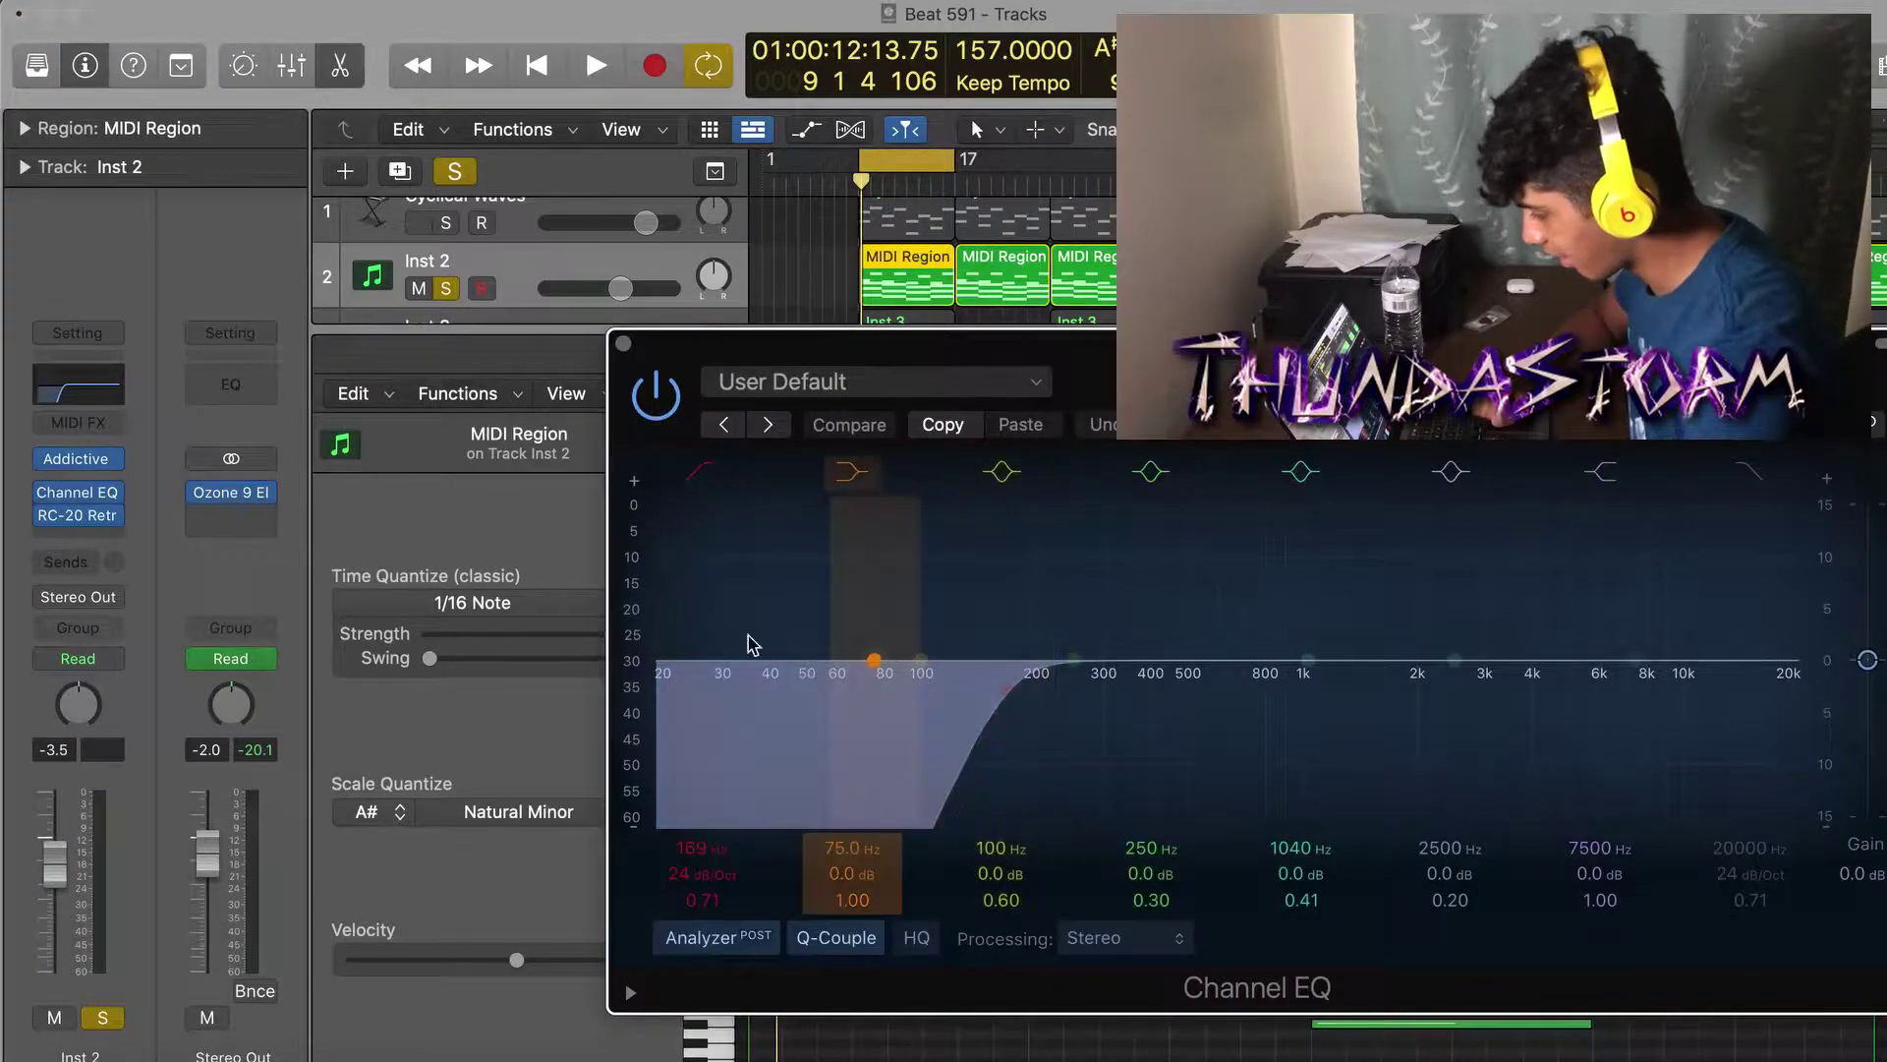
left_click(627, 348)
left_click(73, 519)
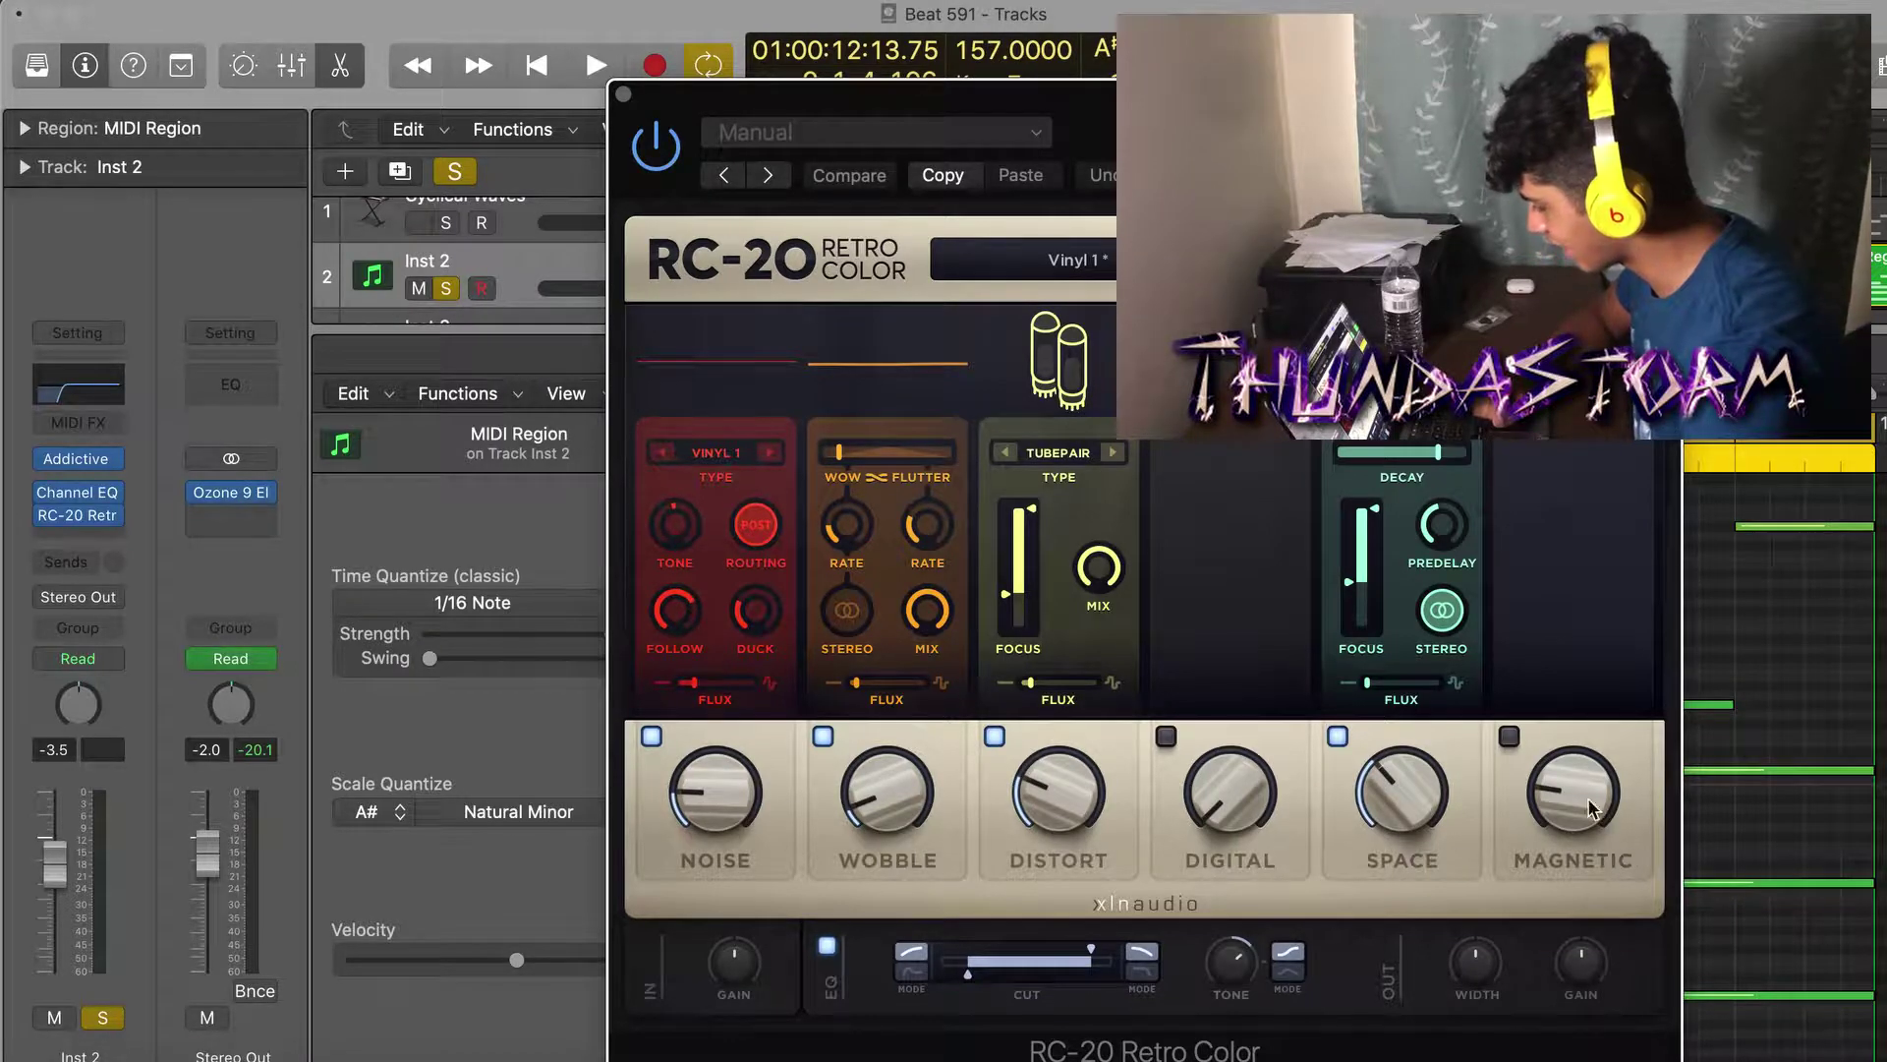
left_click(629, 96)
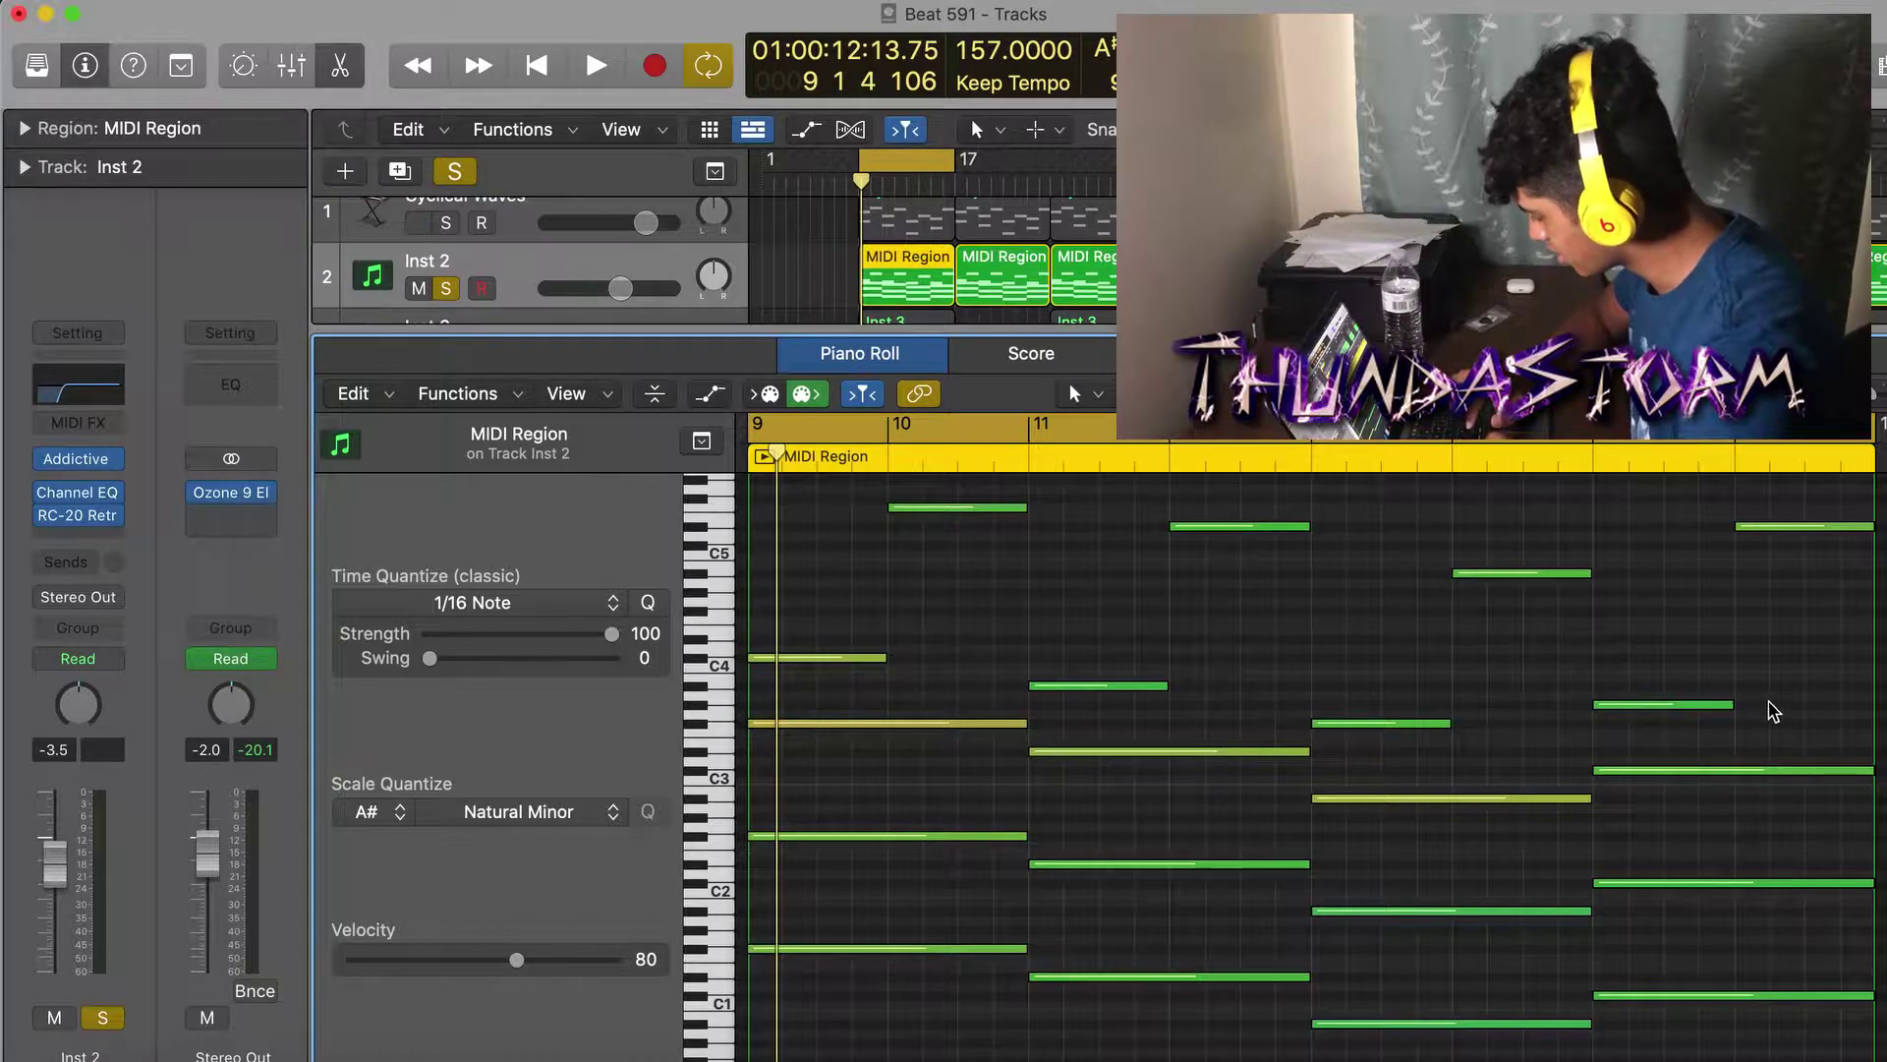
Select the eight upper melody notes and the four chord notes just beneath them in the Inst 2 region
left_click_drag(1590, 713, 808, 509)
left_click(1339, 725, "shift")
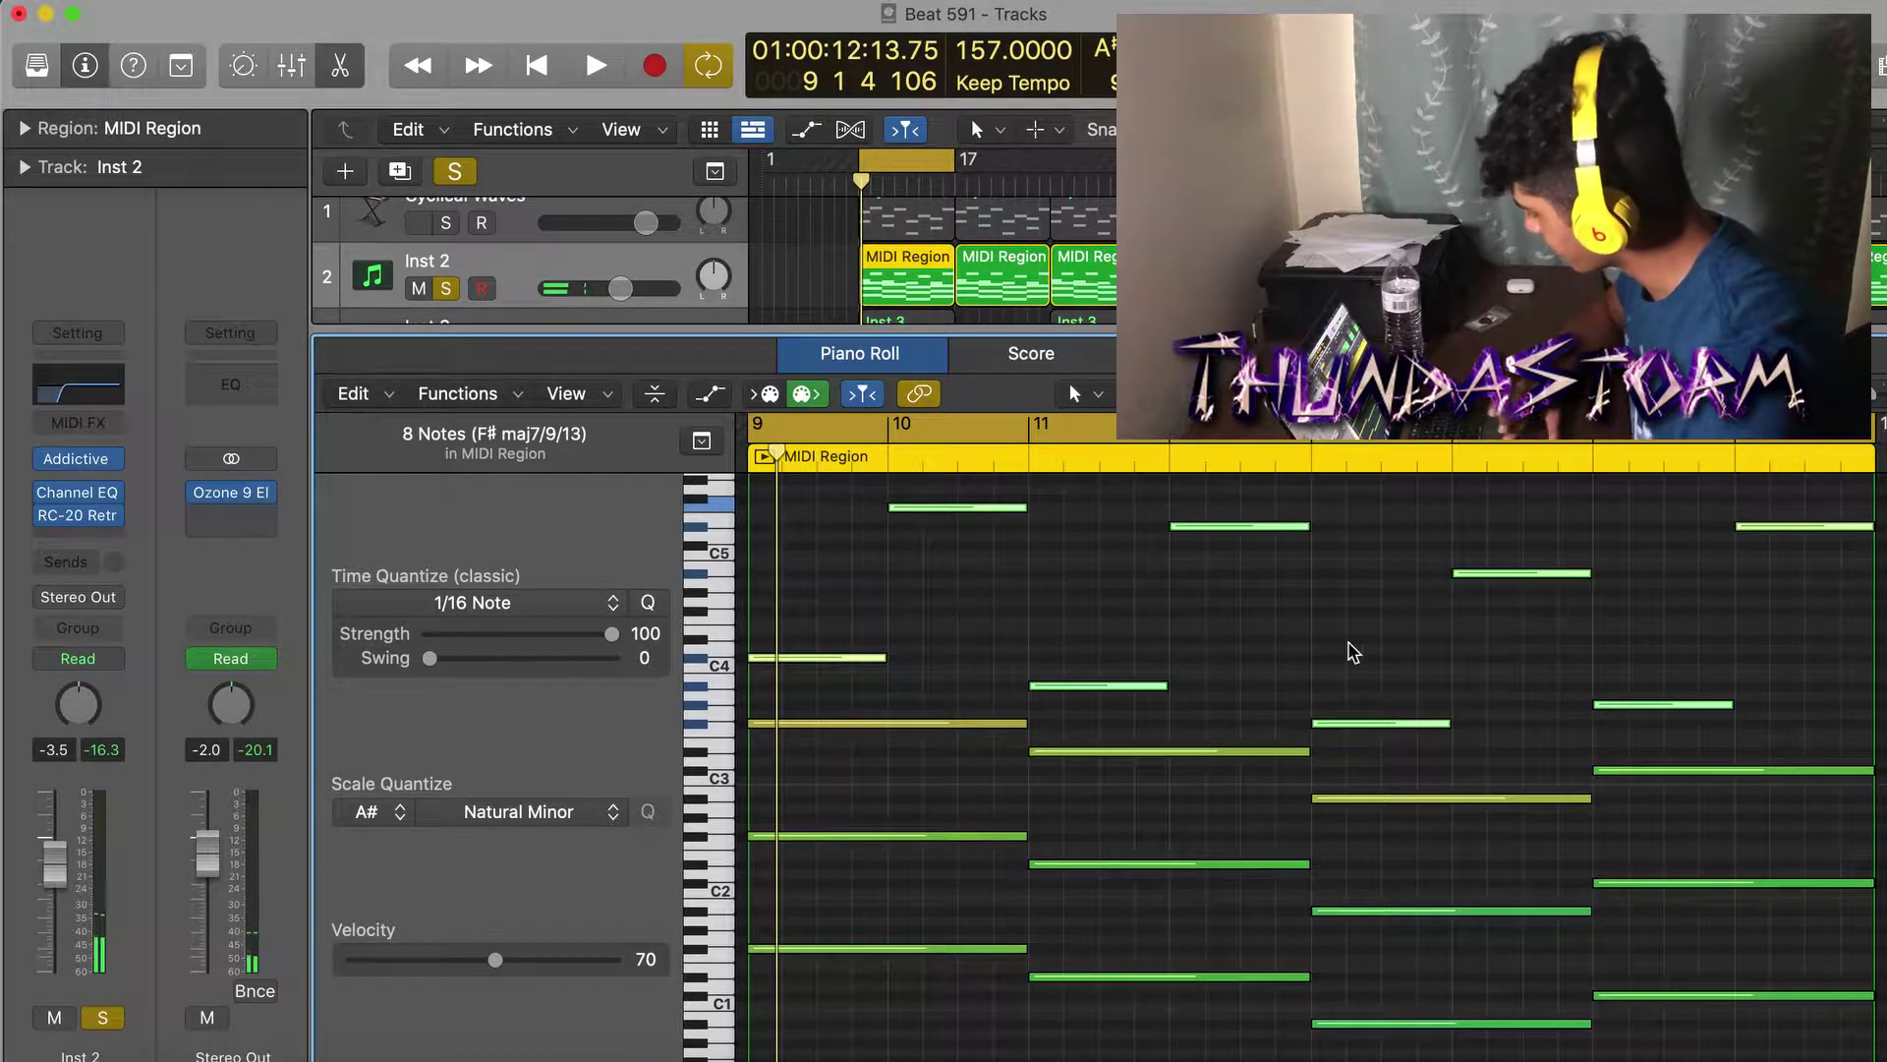
left_click_drag(1623, 821, 1192, 749)
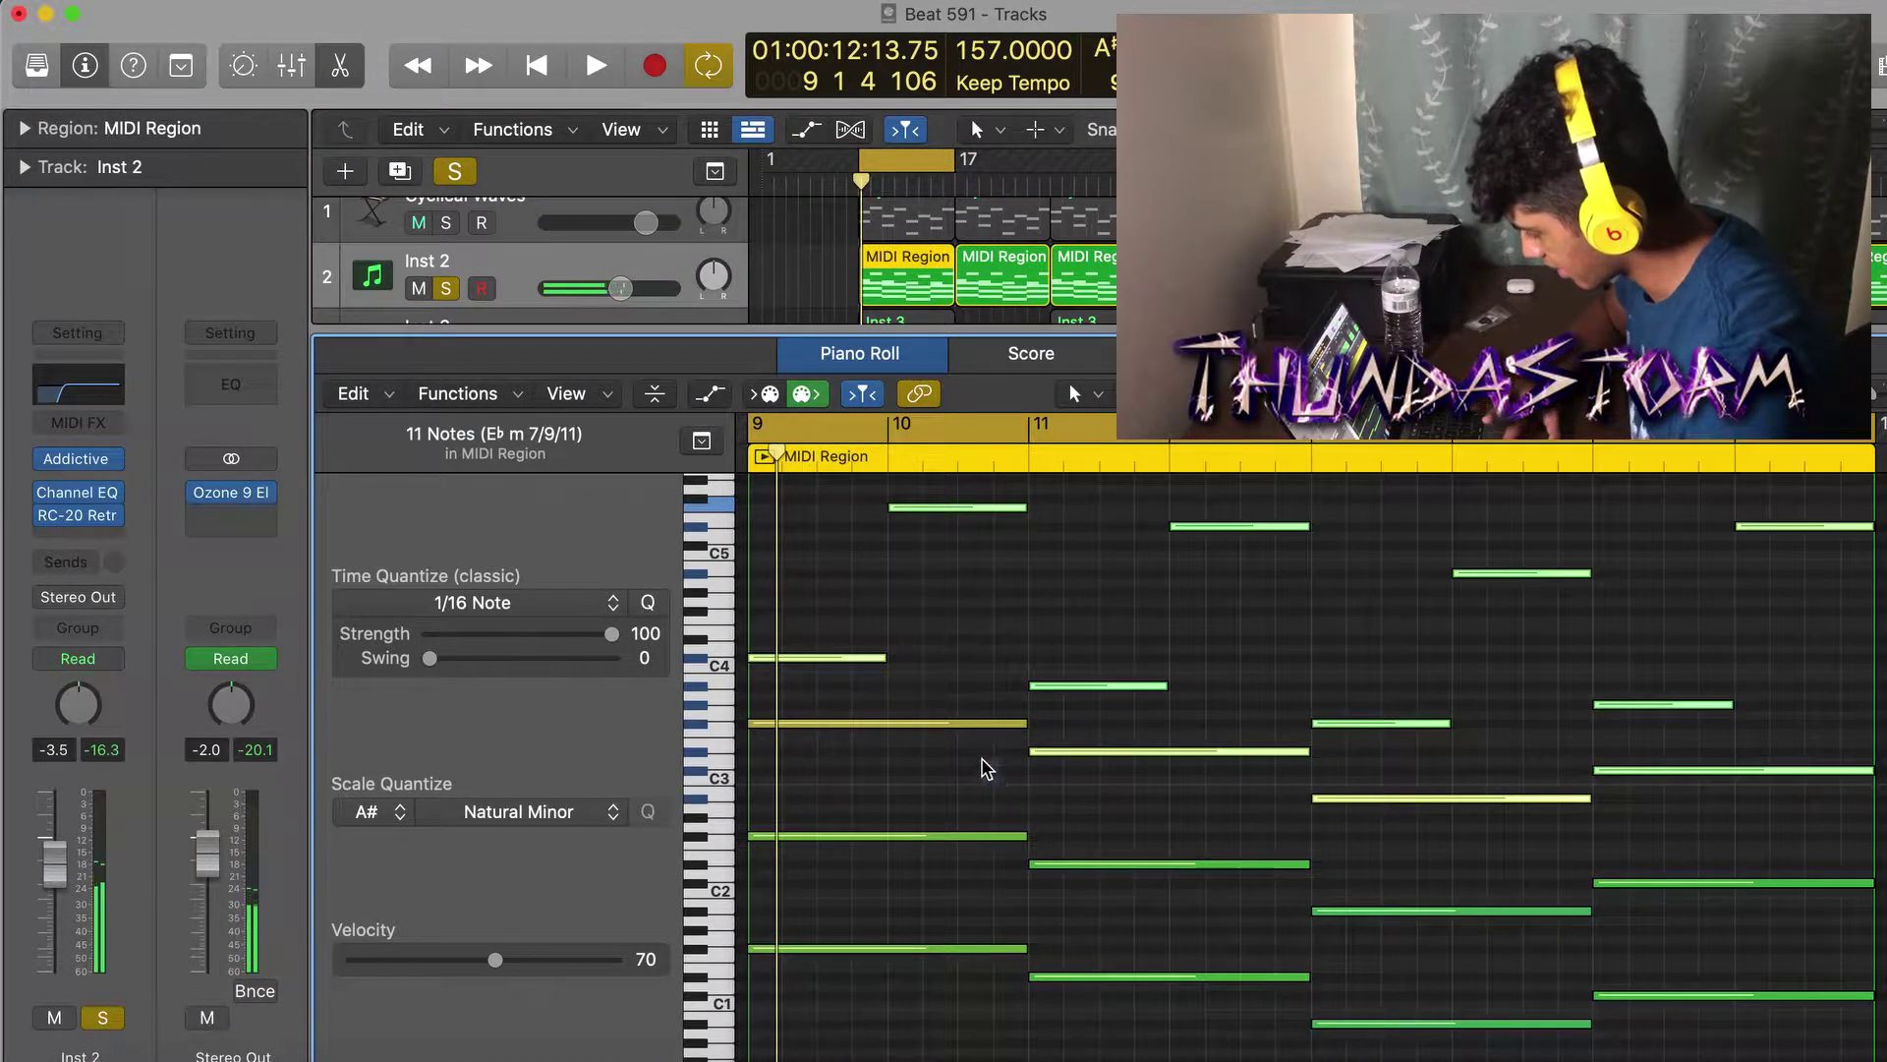
left_click_drag(988, 769, 955, 706)
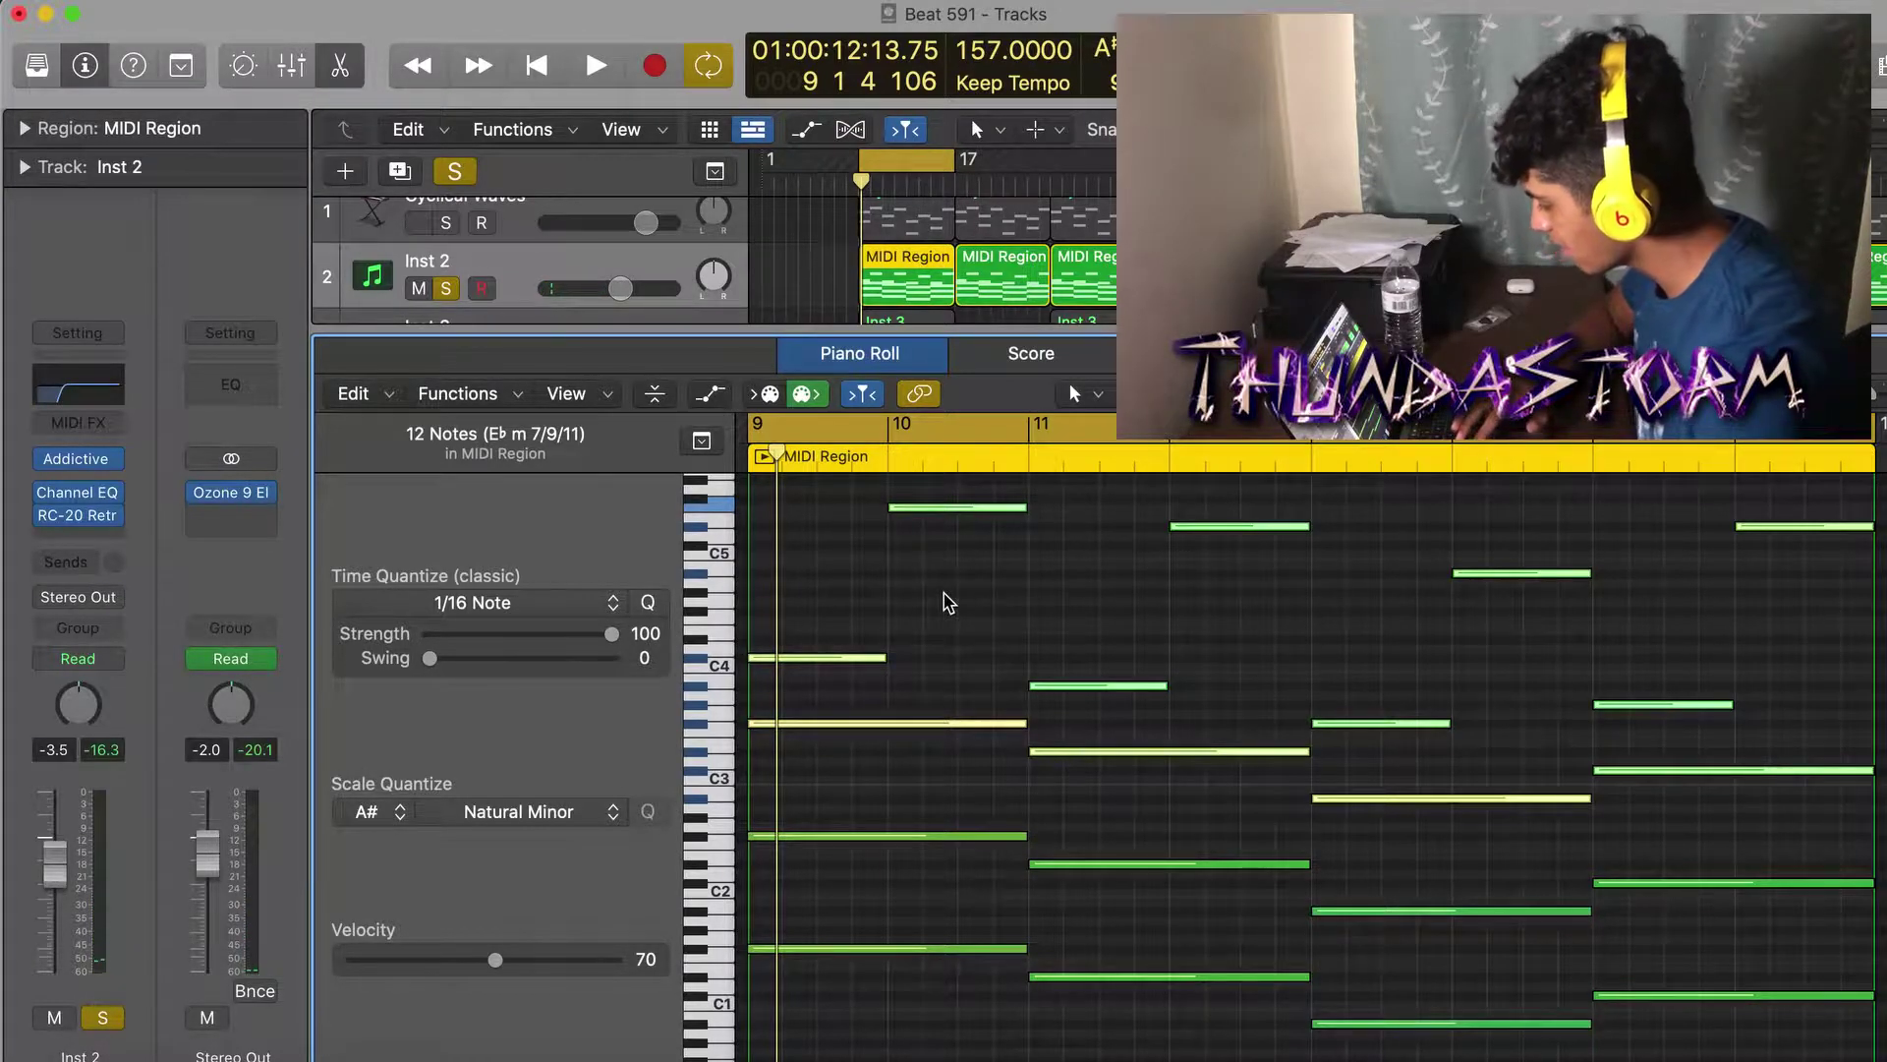
Highlight the eight low notes in the Inst 2 region, clear the selection and play back the soloed part
left_click_drag(1692, 1032, 870, 824)
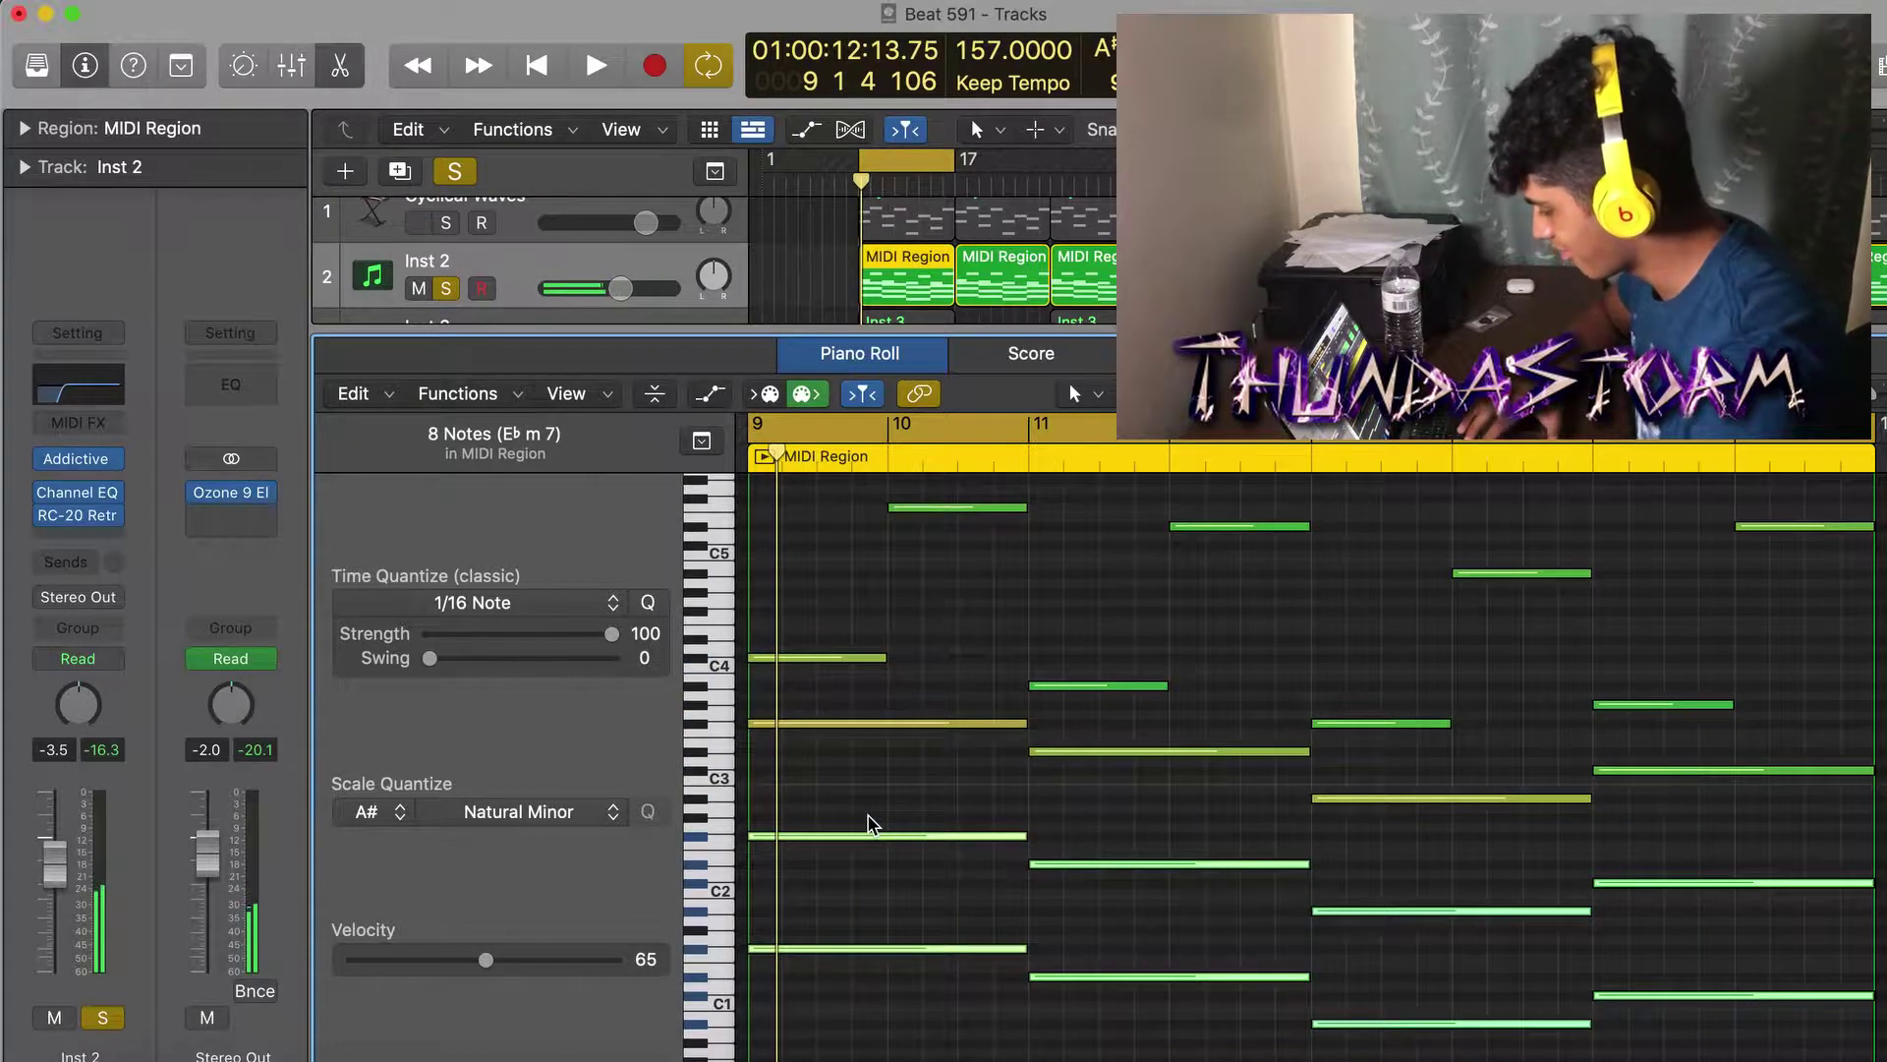
left_click(904, 779)
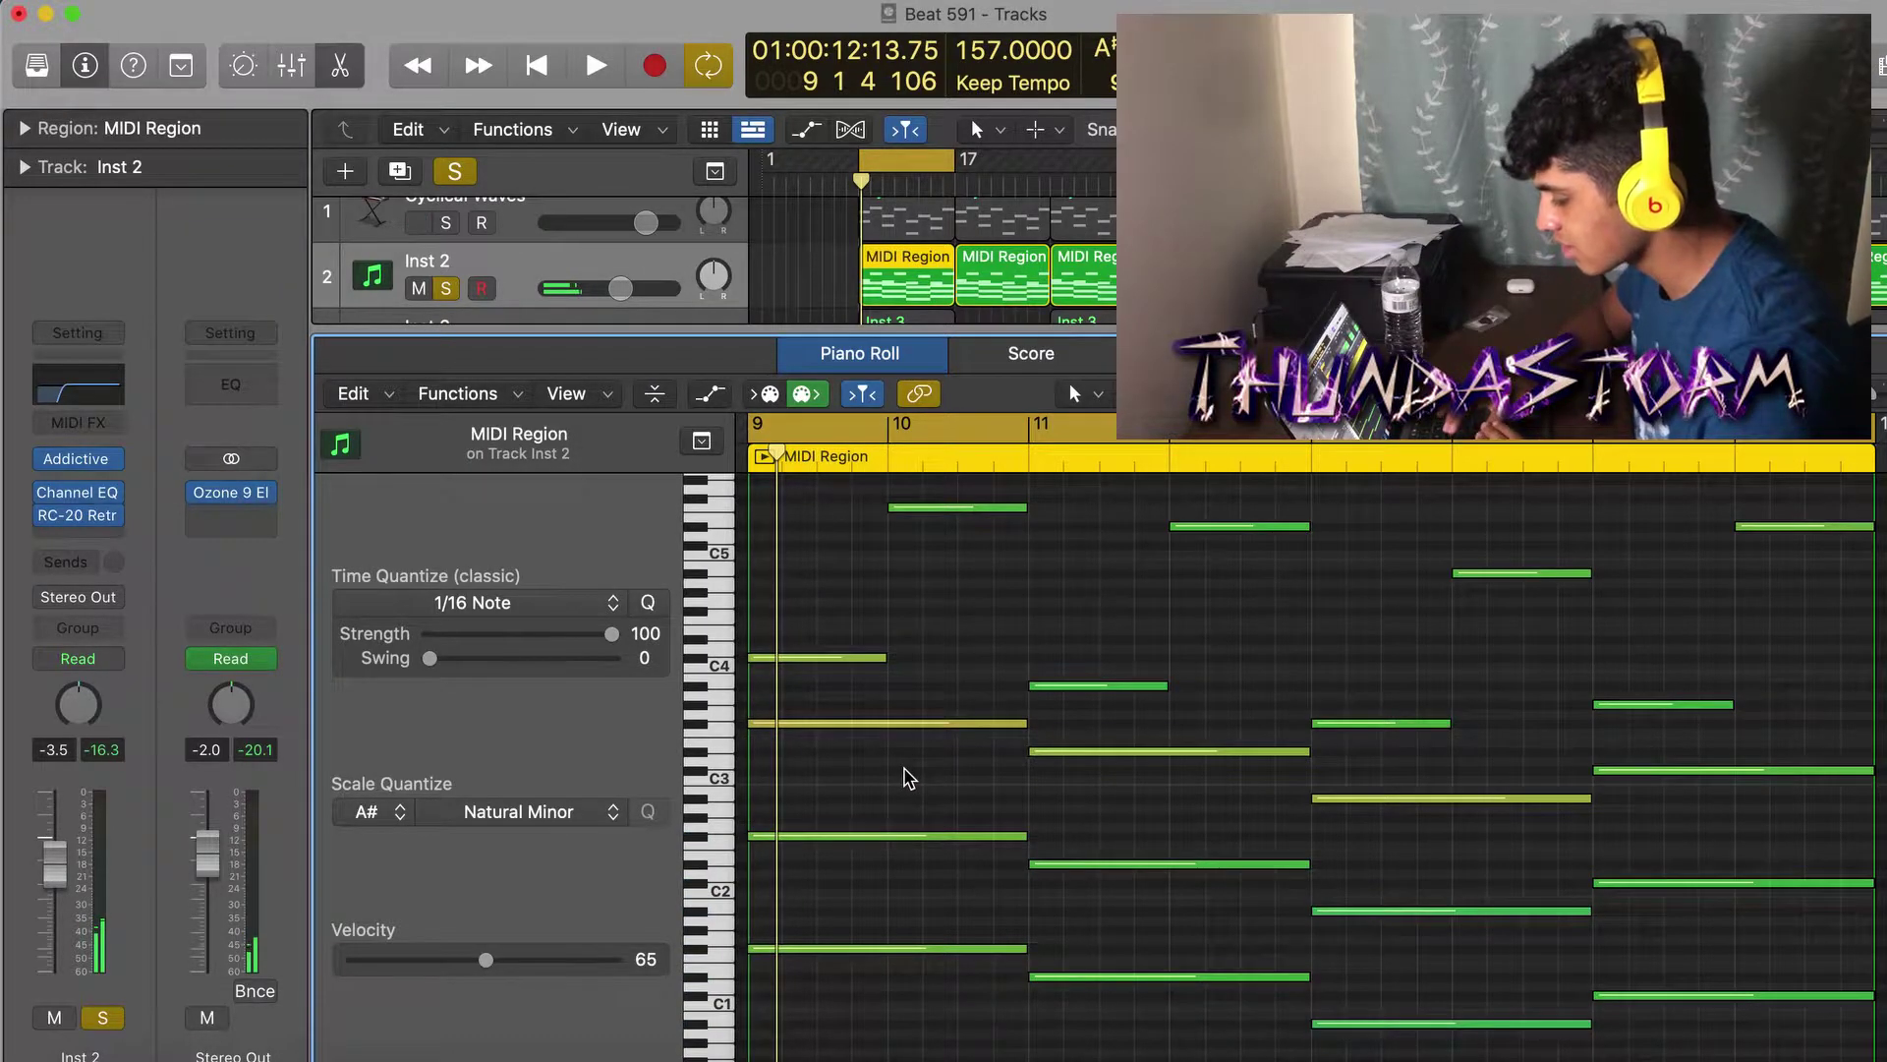
key("space")
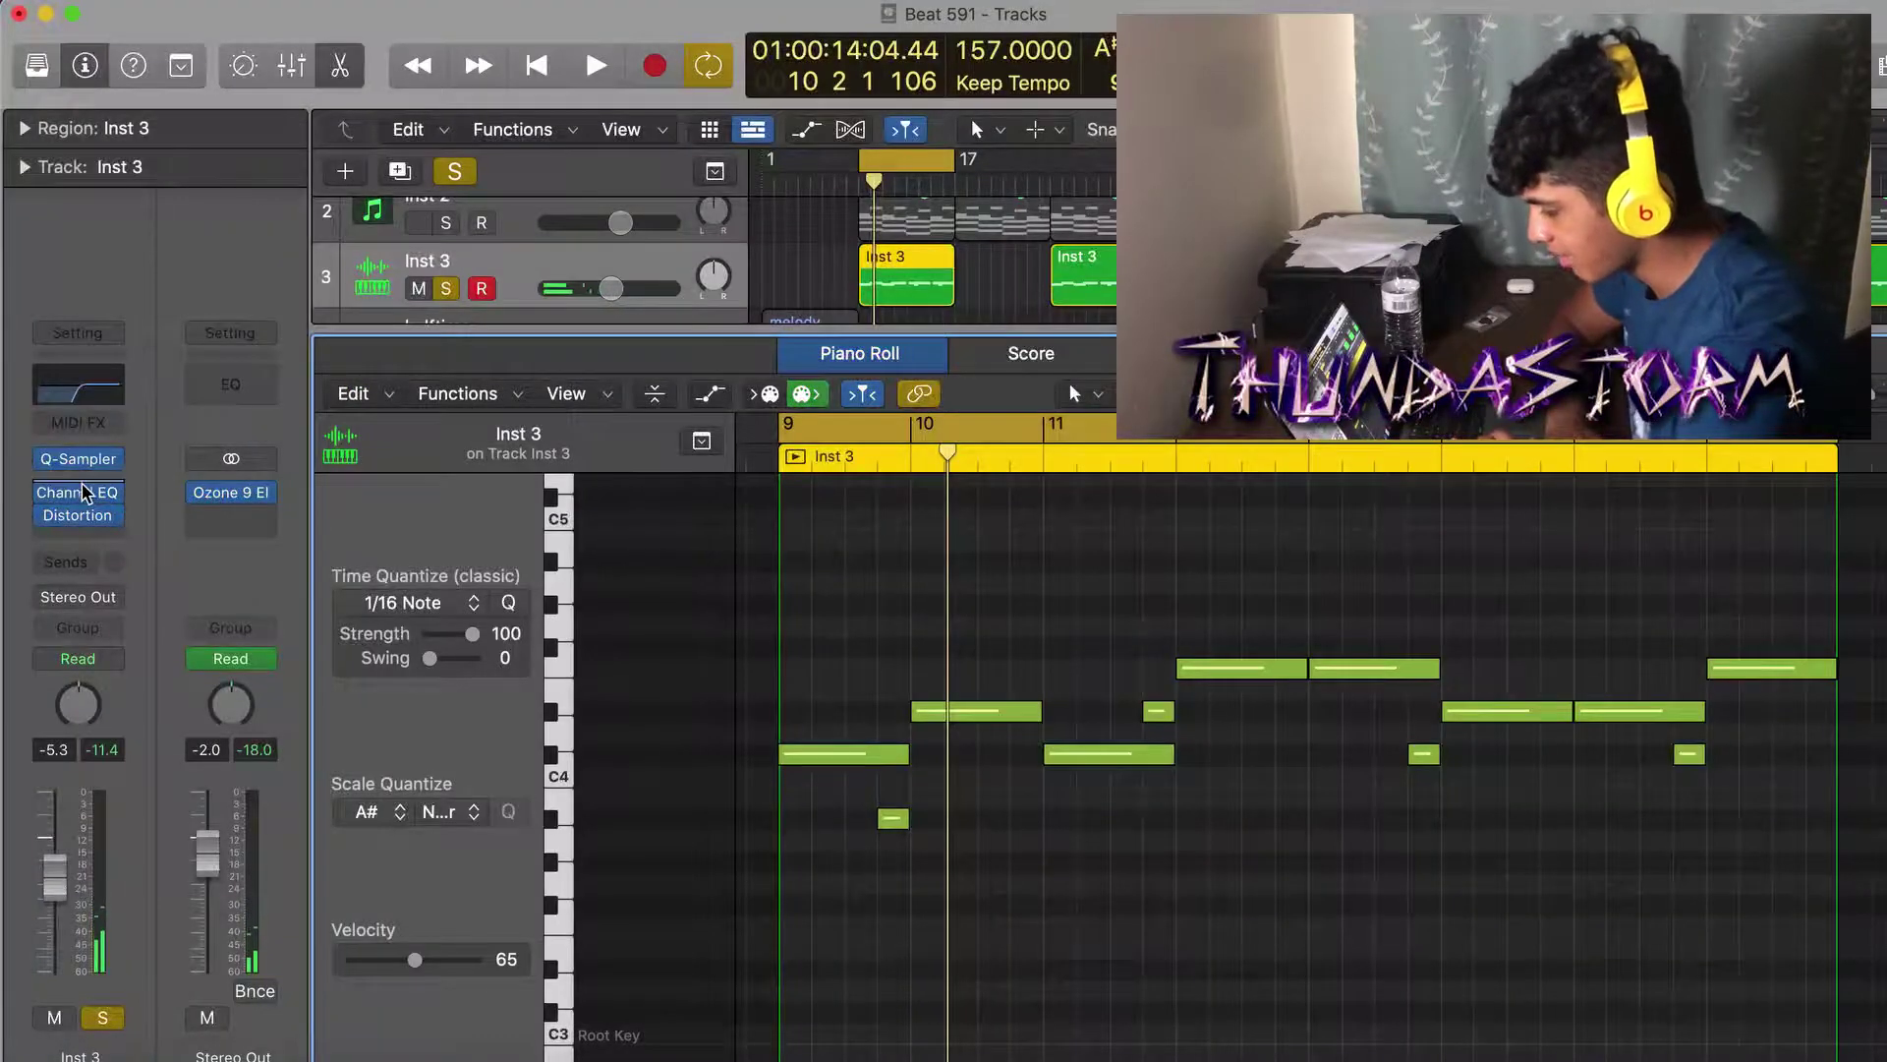
Review the Quick Sampler, Channel EQ and Distortion settings on the Inst 3 track, closing each plug-in window
left_click(80, 460)
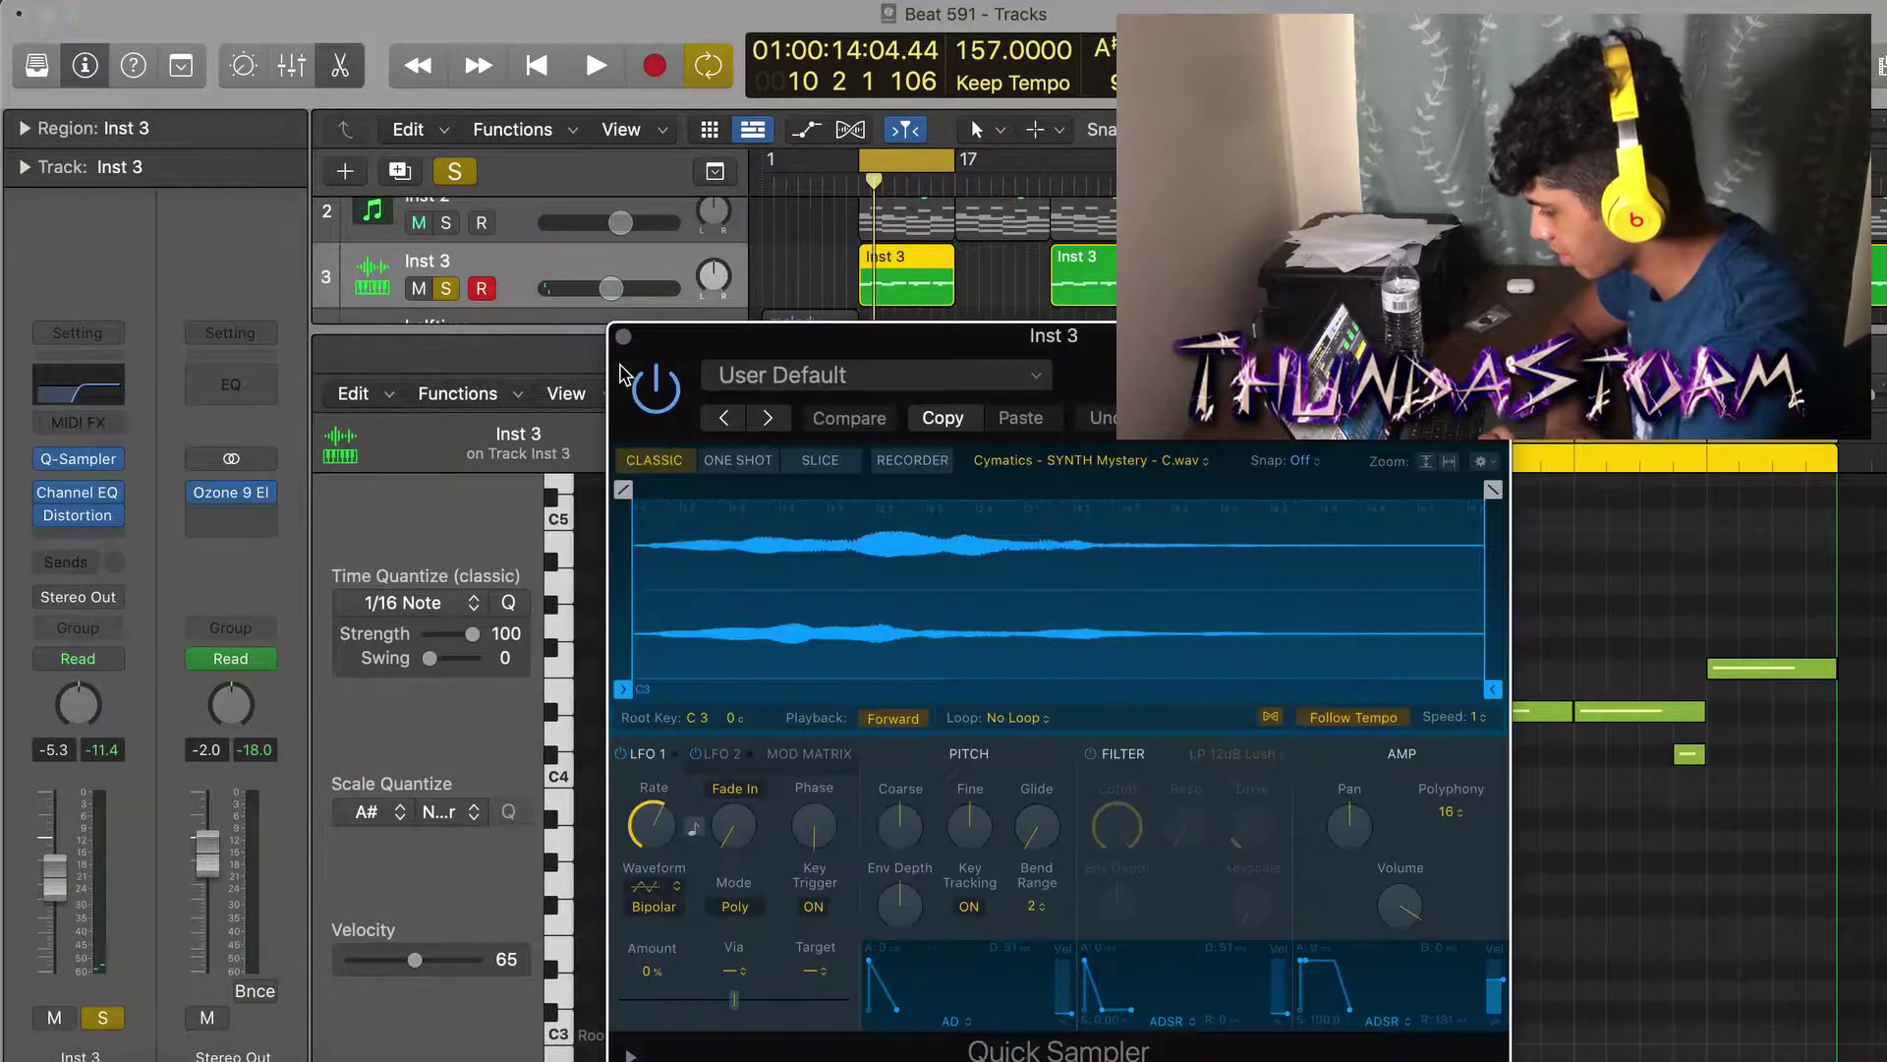
left_click_drag(1158, 369, 1099, 225)
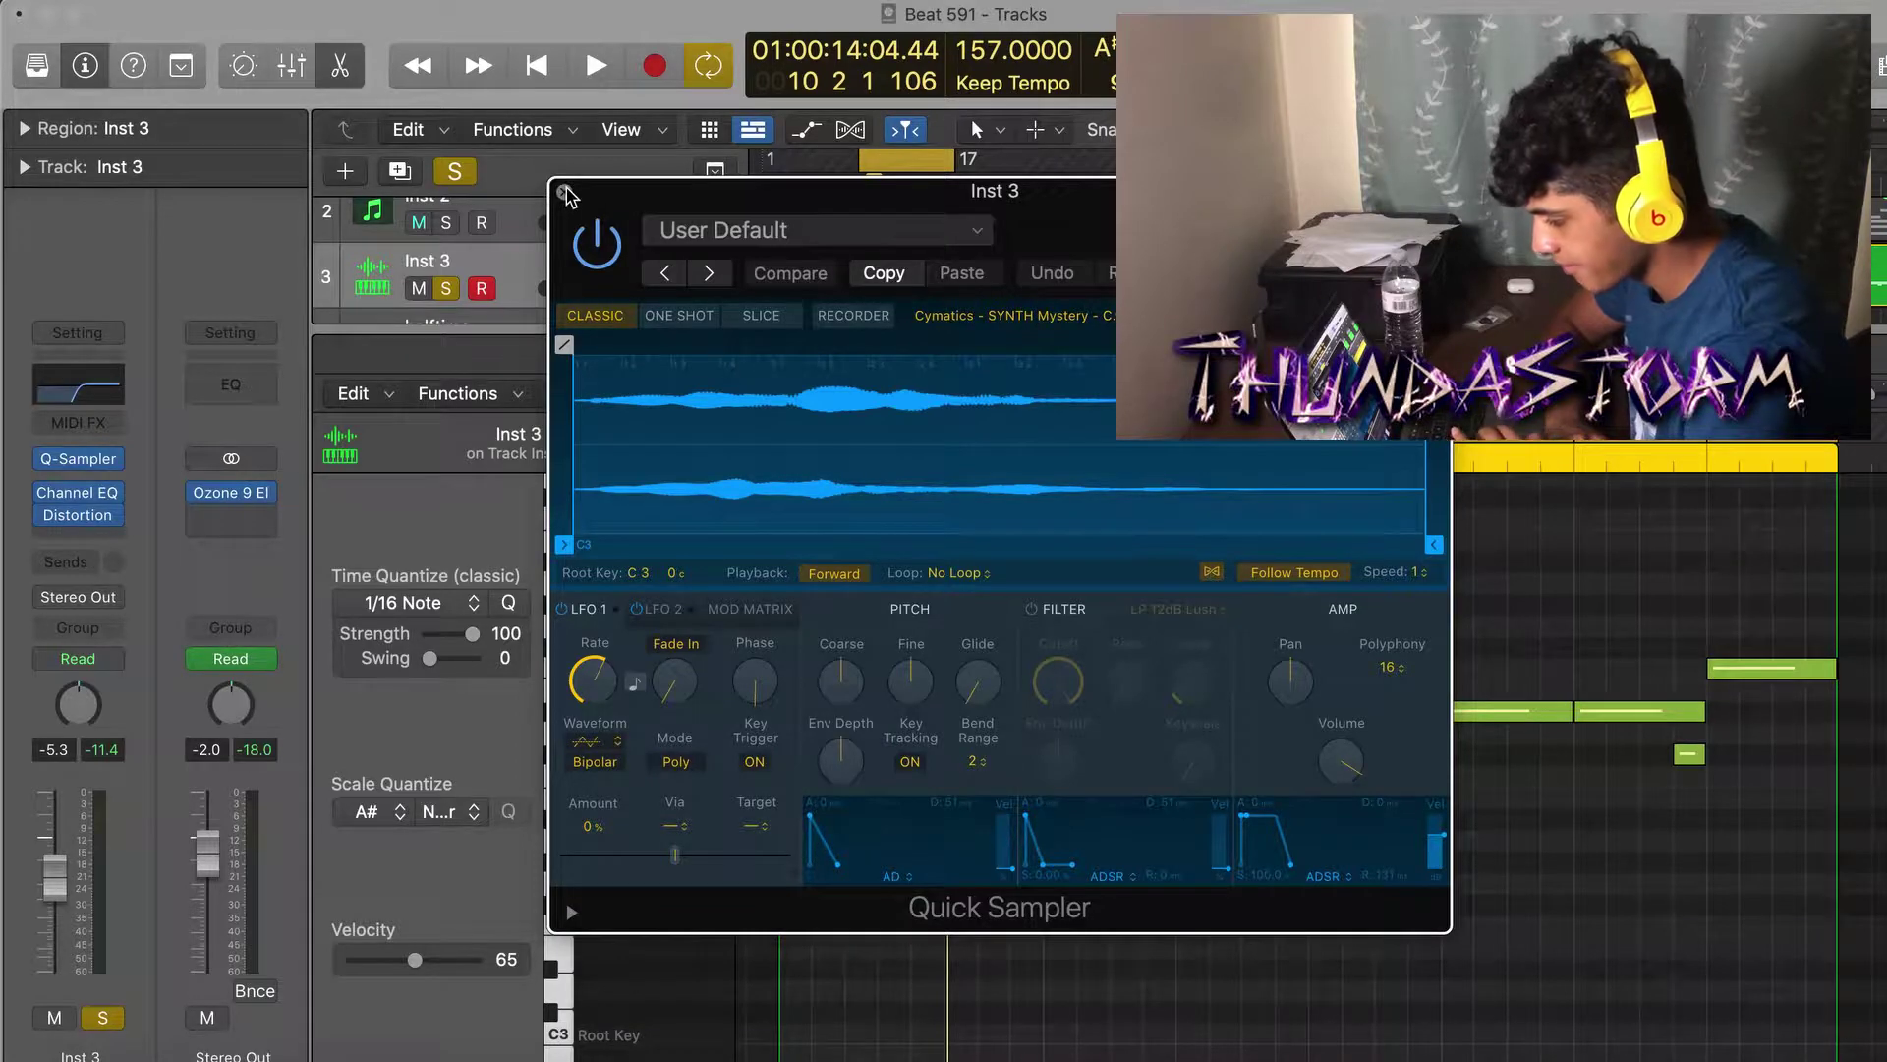
left_click(563, 191)
left_click(76, 497)
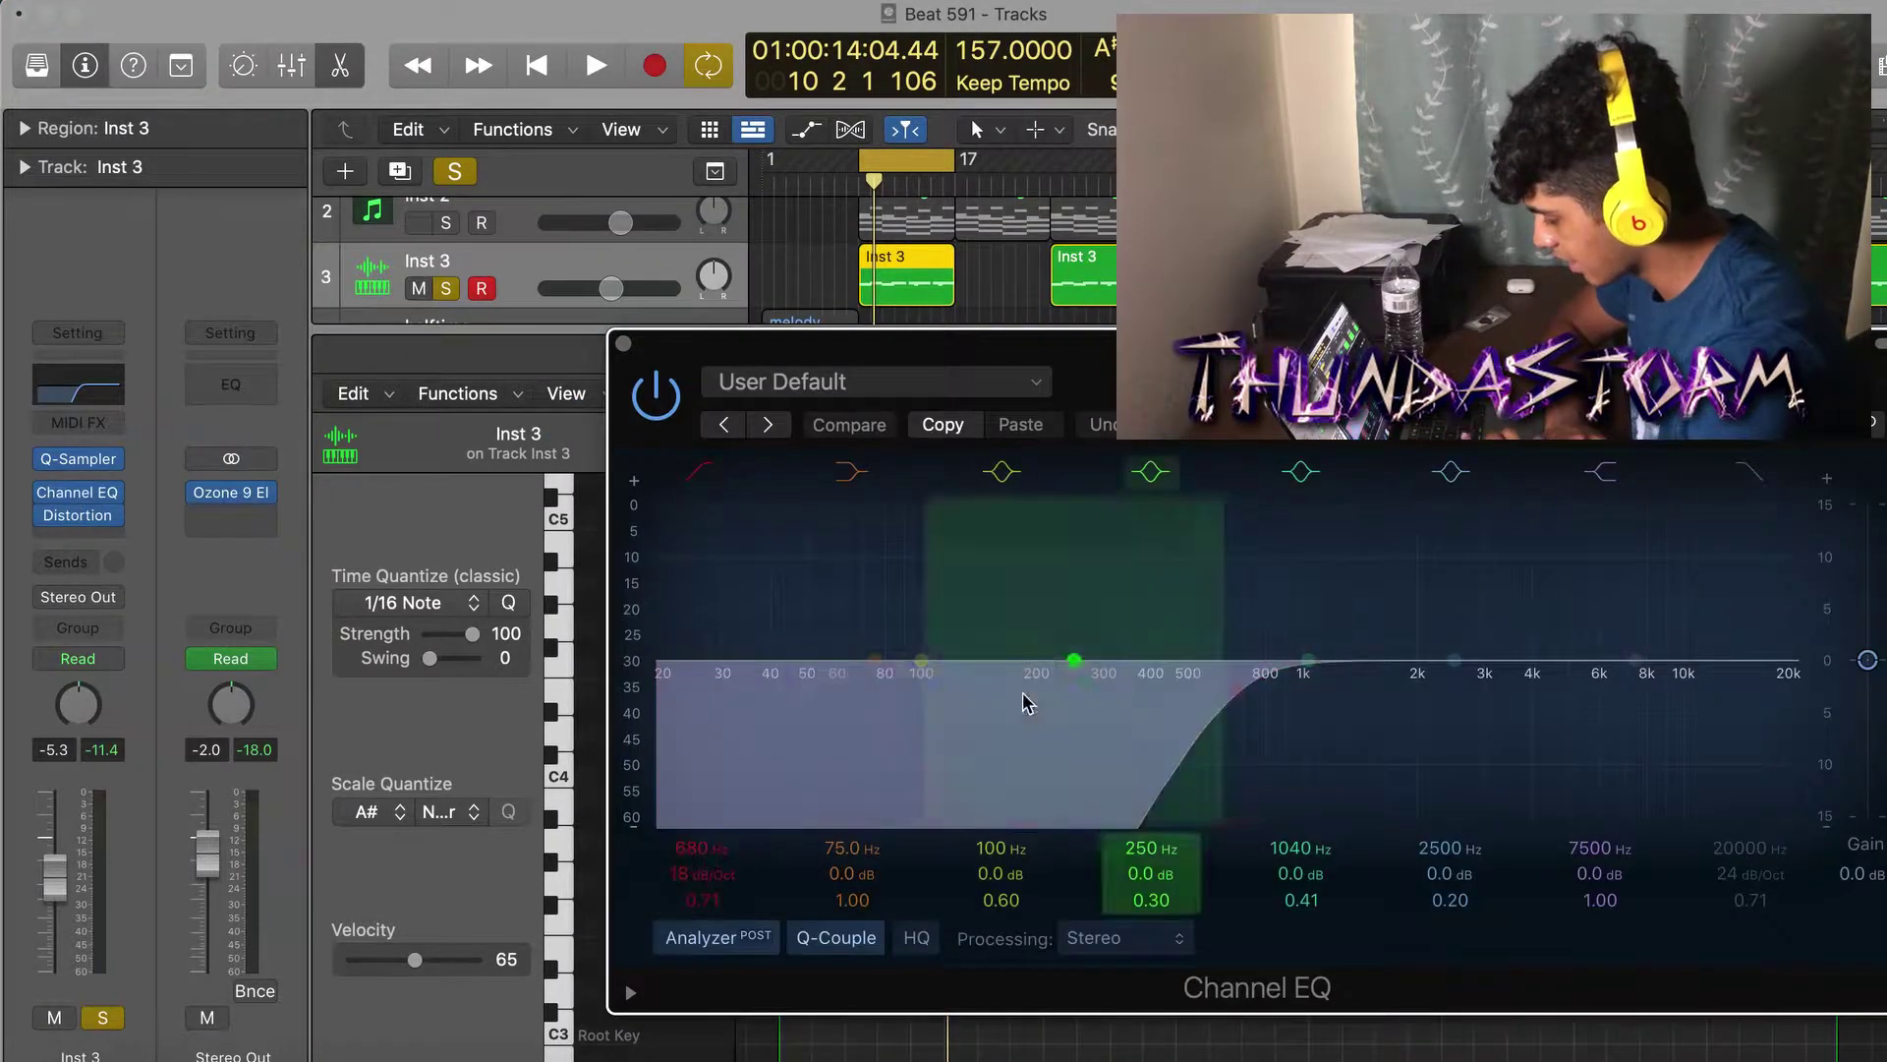
left_click(623, 343)
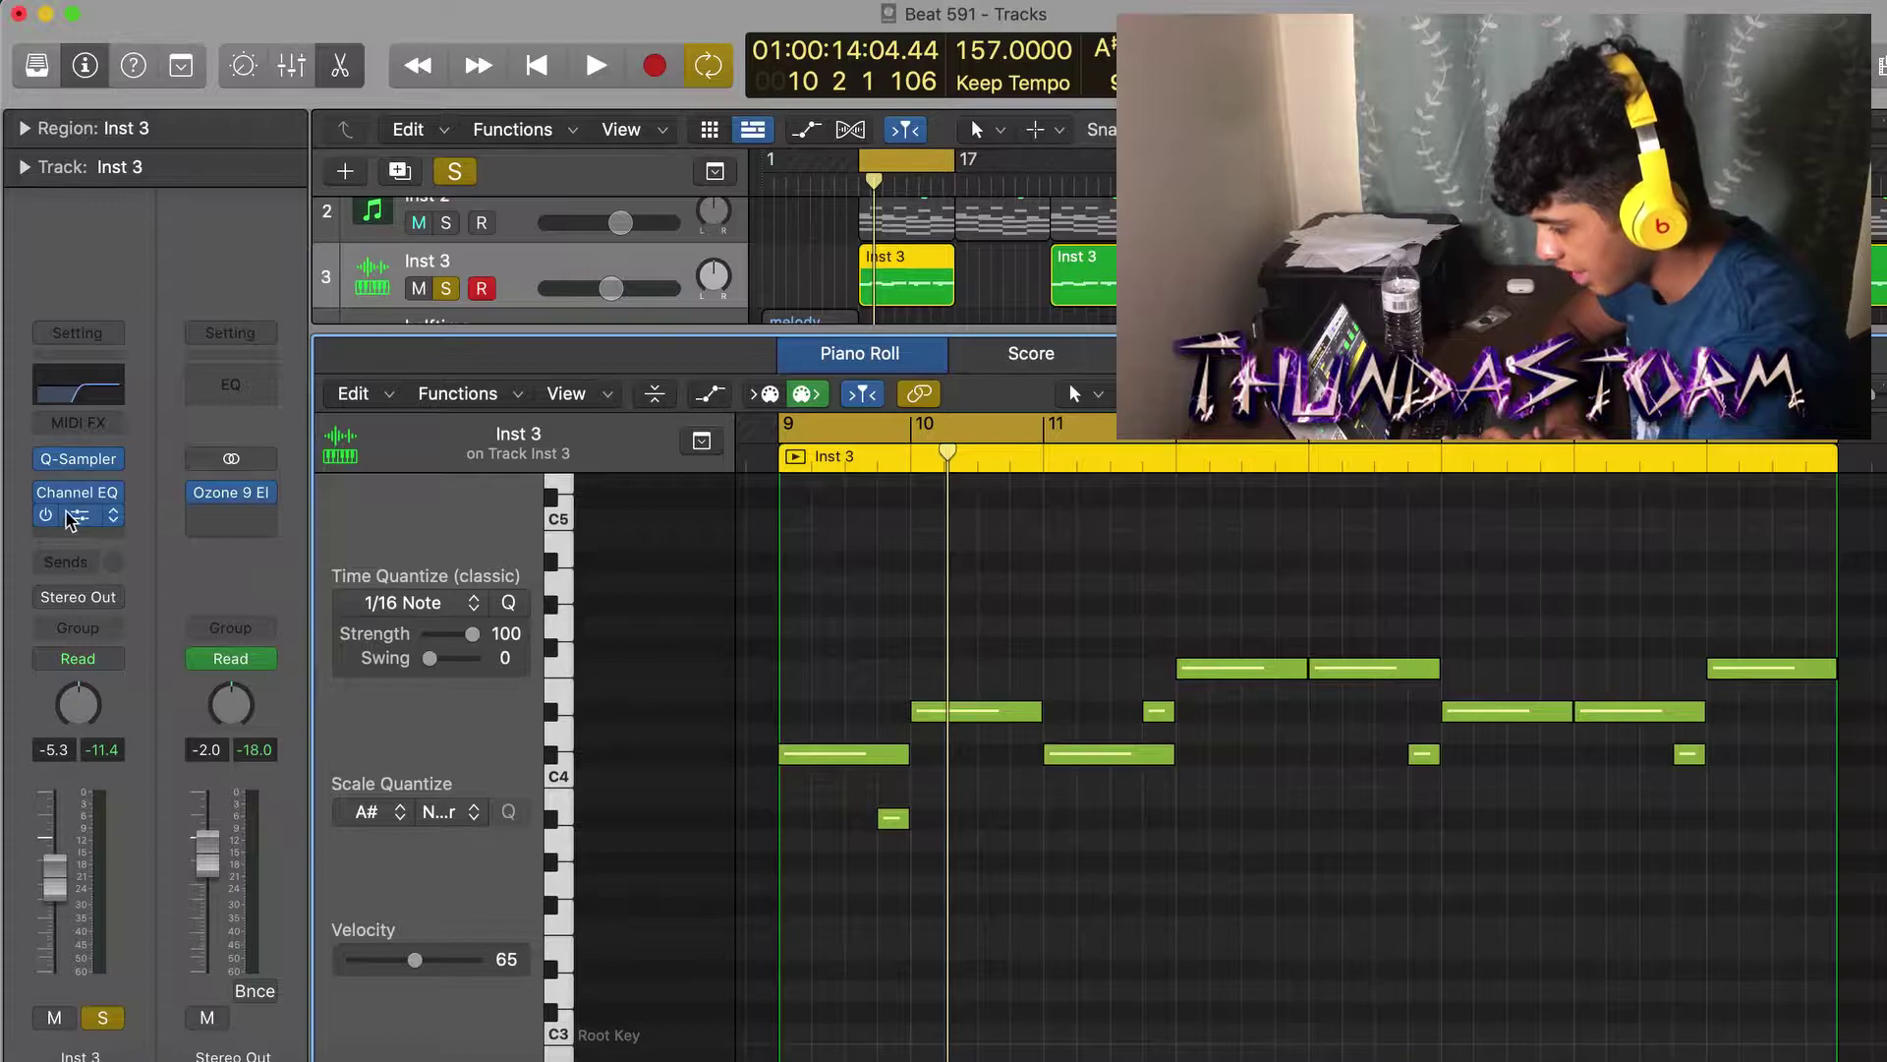
left_click(71, 519)
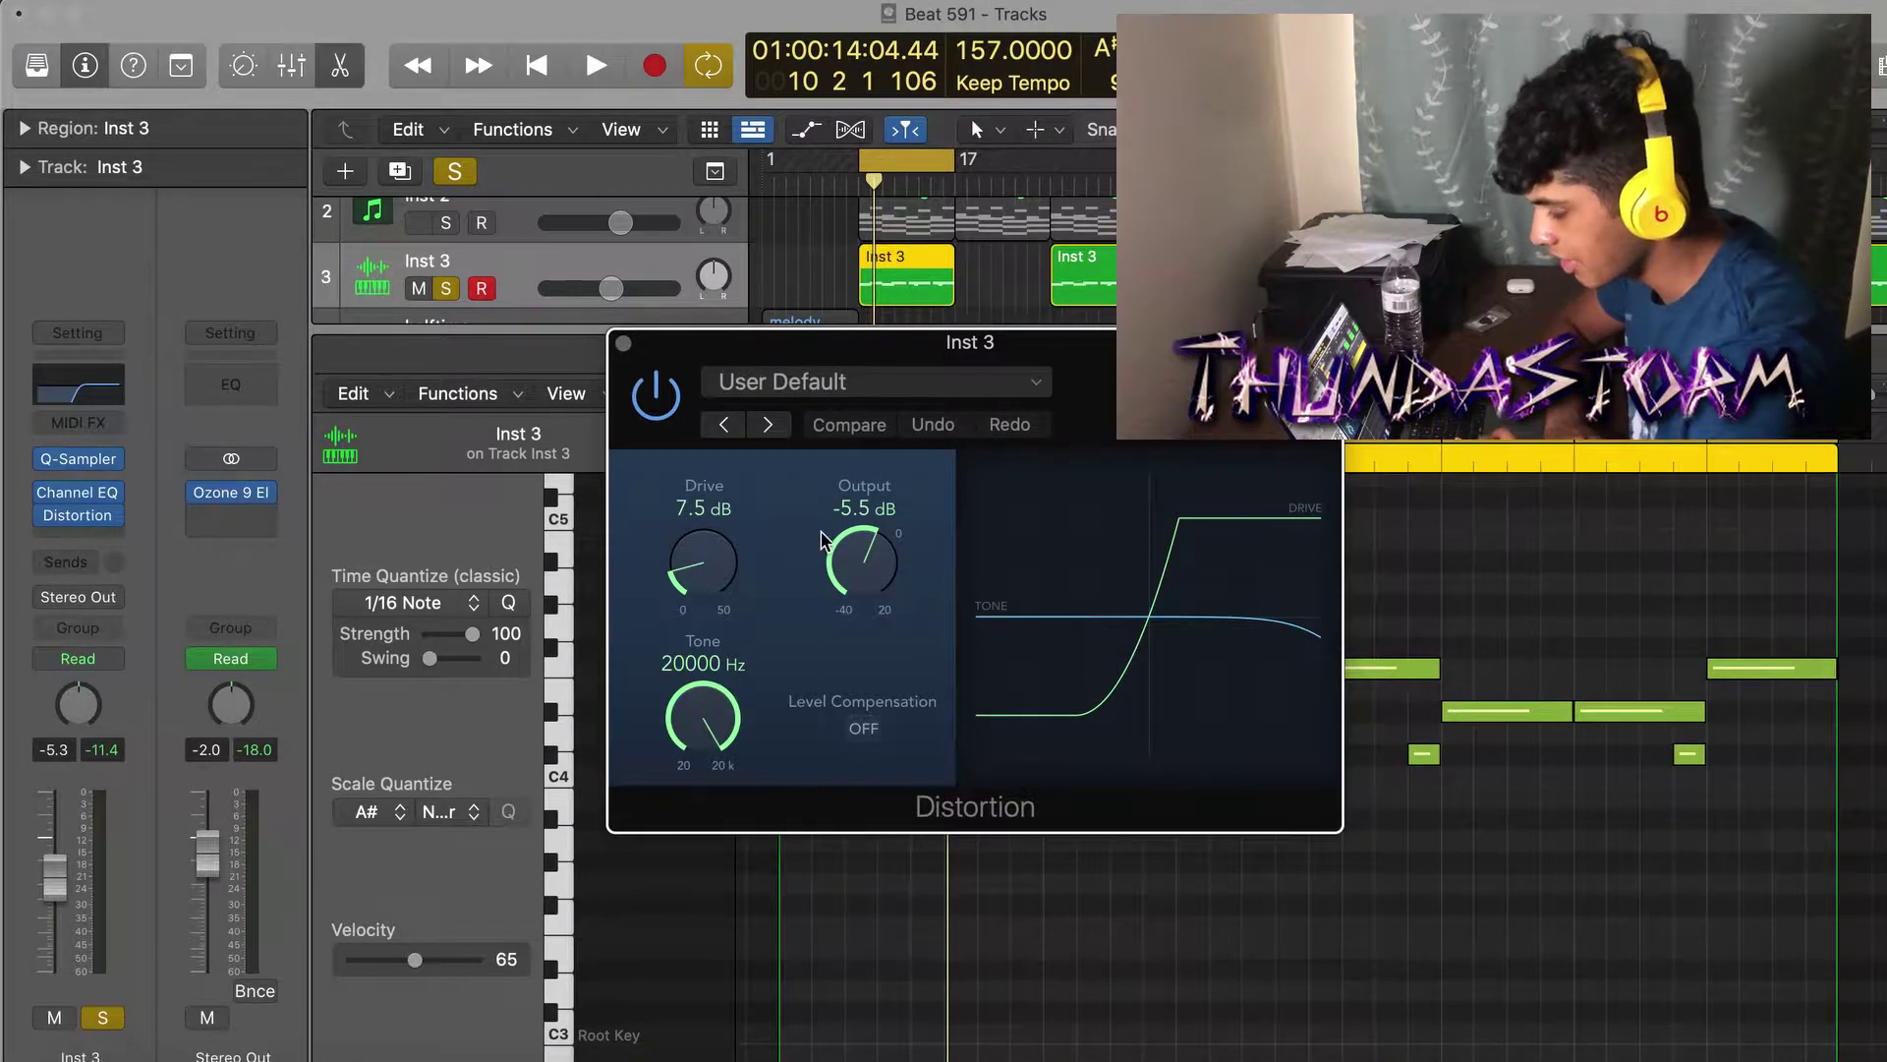
left_click(624, 343)
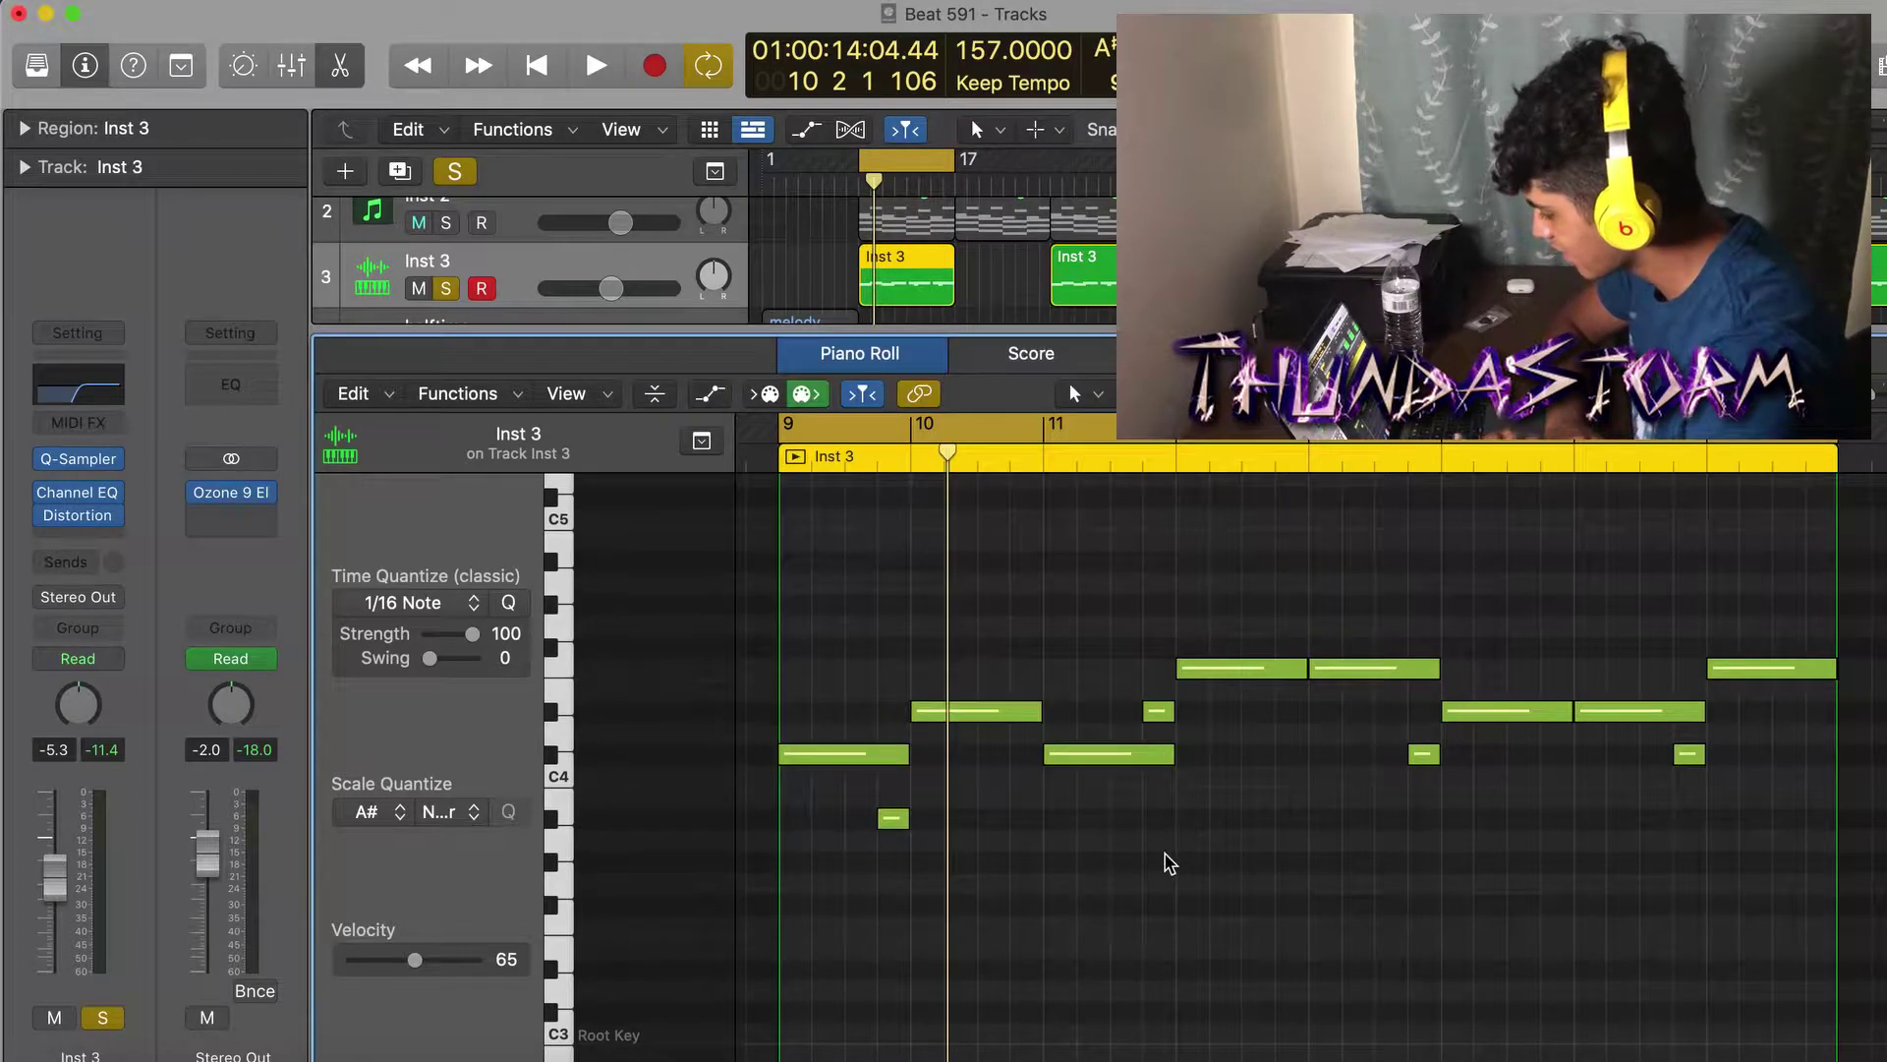
Play back the soloed Inst 3 counter-melody while viewing its piano roll notes
scroll(1170, 863, "up", 1)
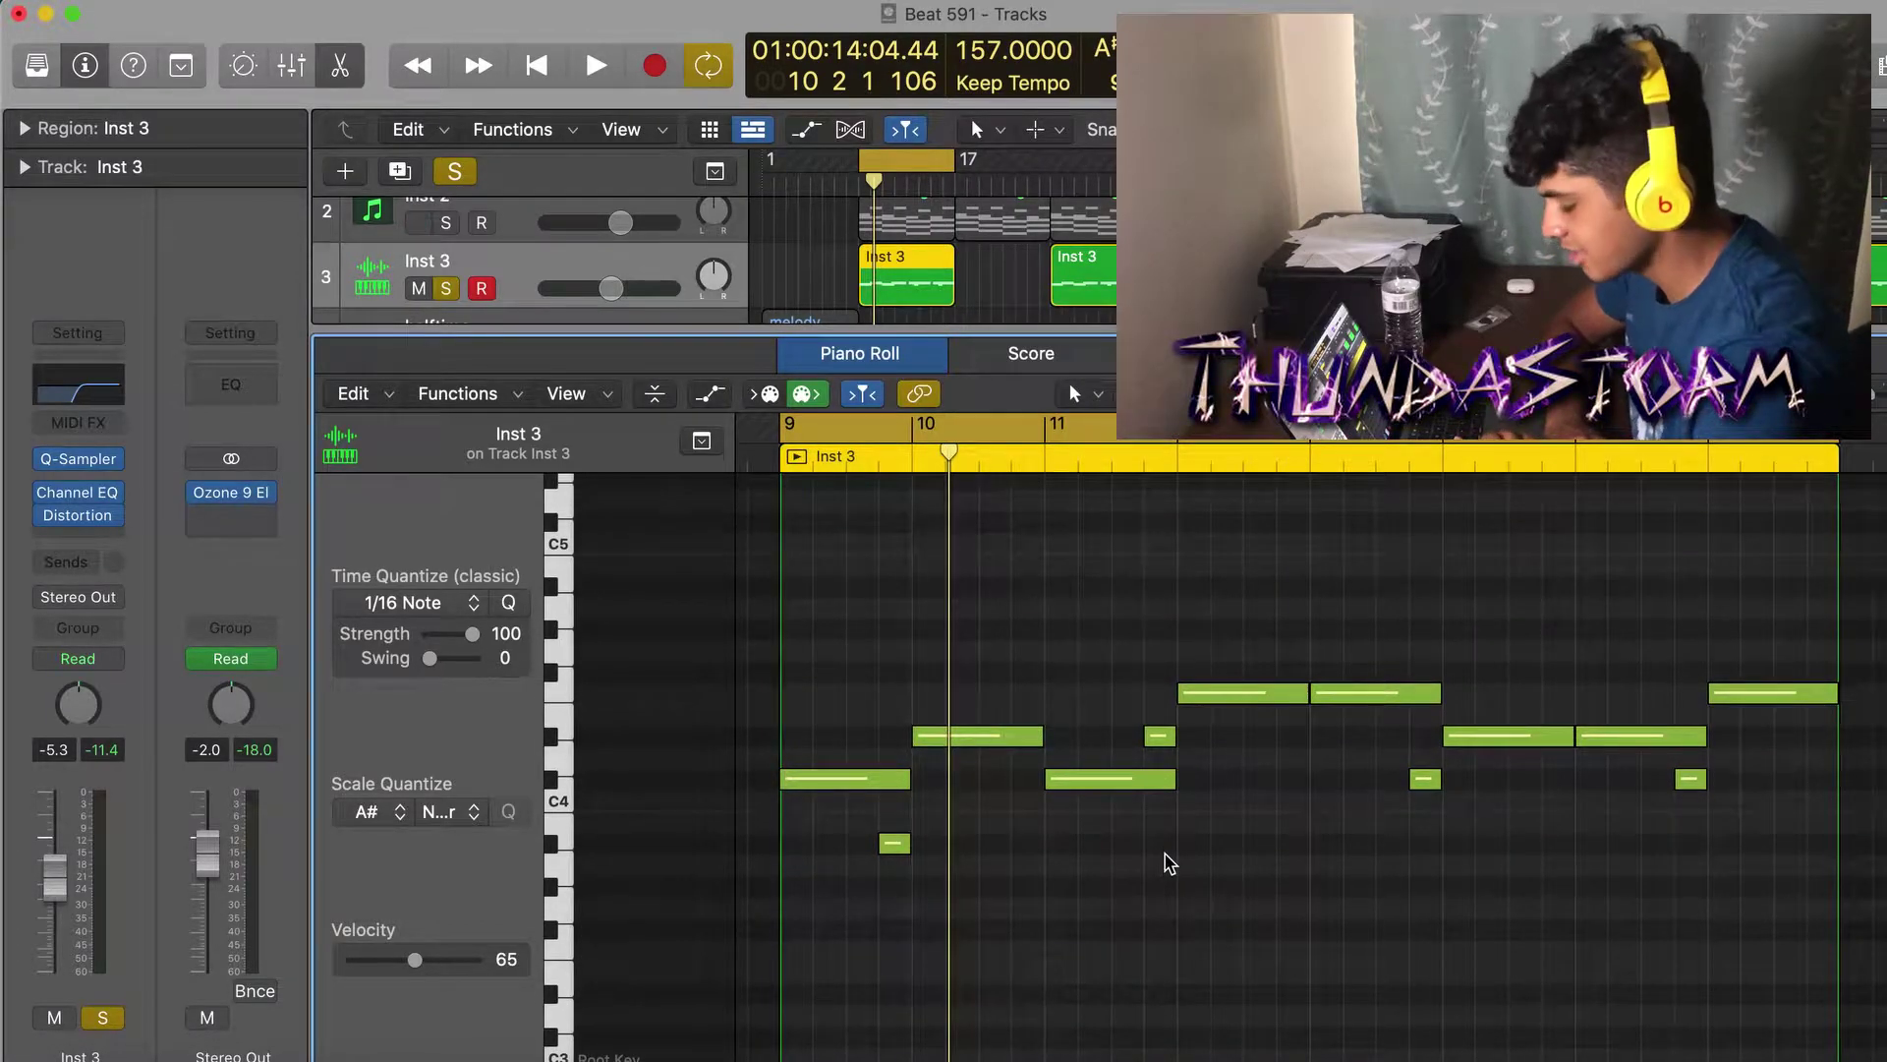
scroll(1170, 863, "left", 1)
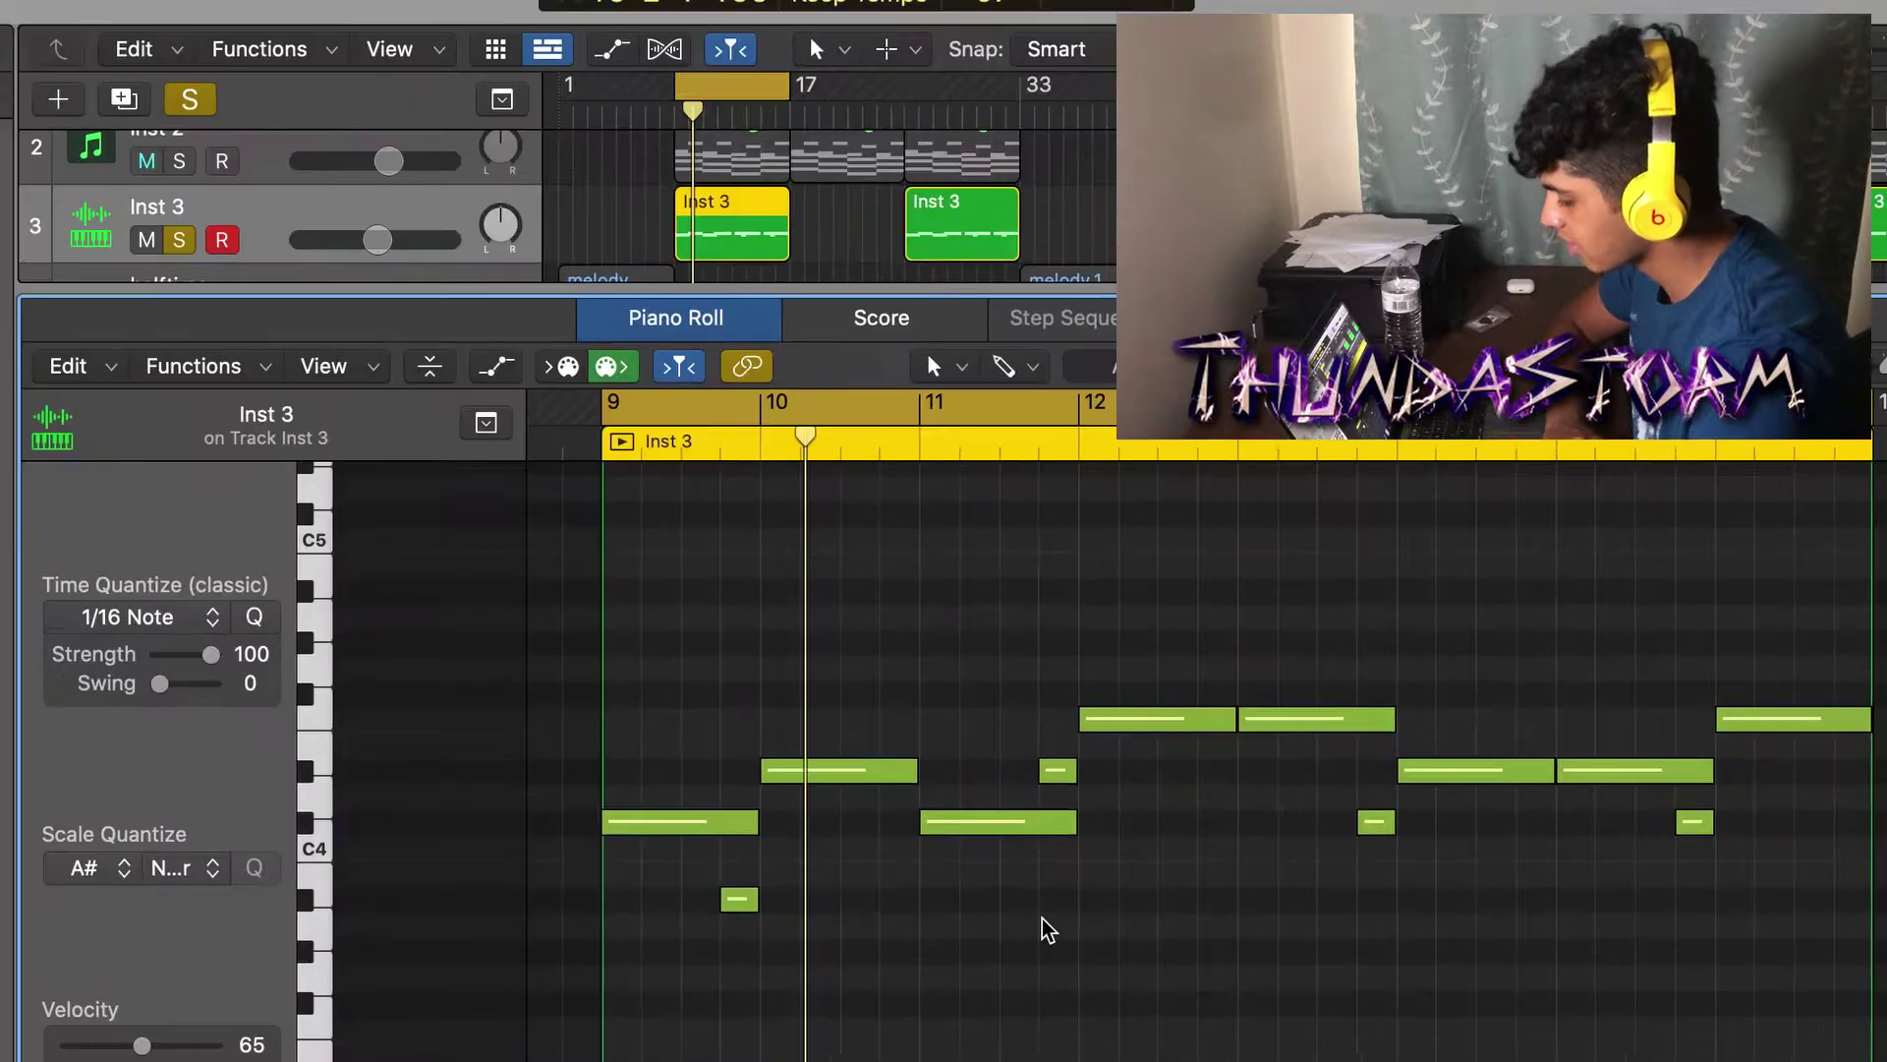
key("space")
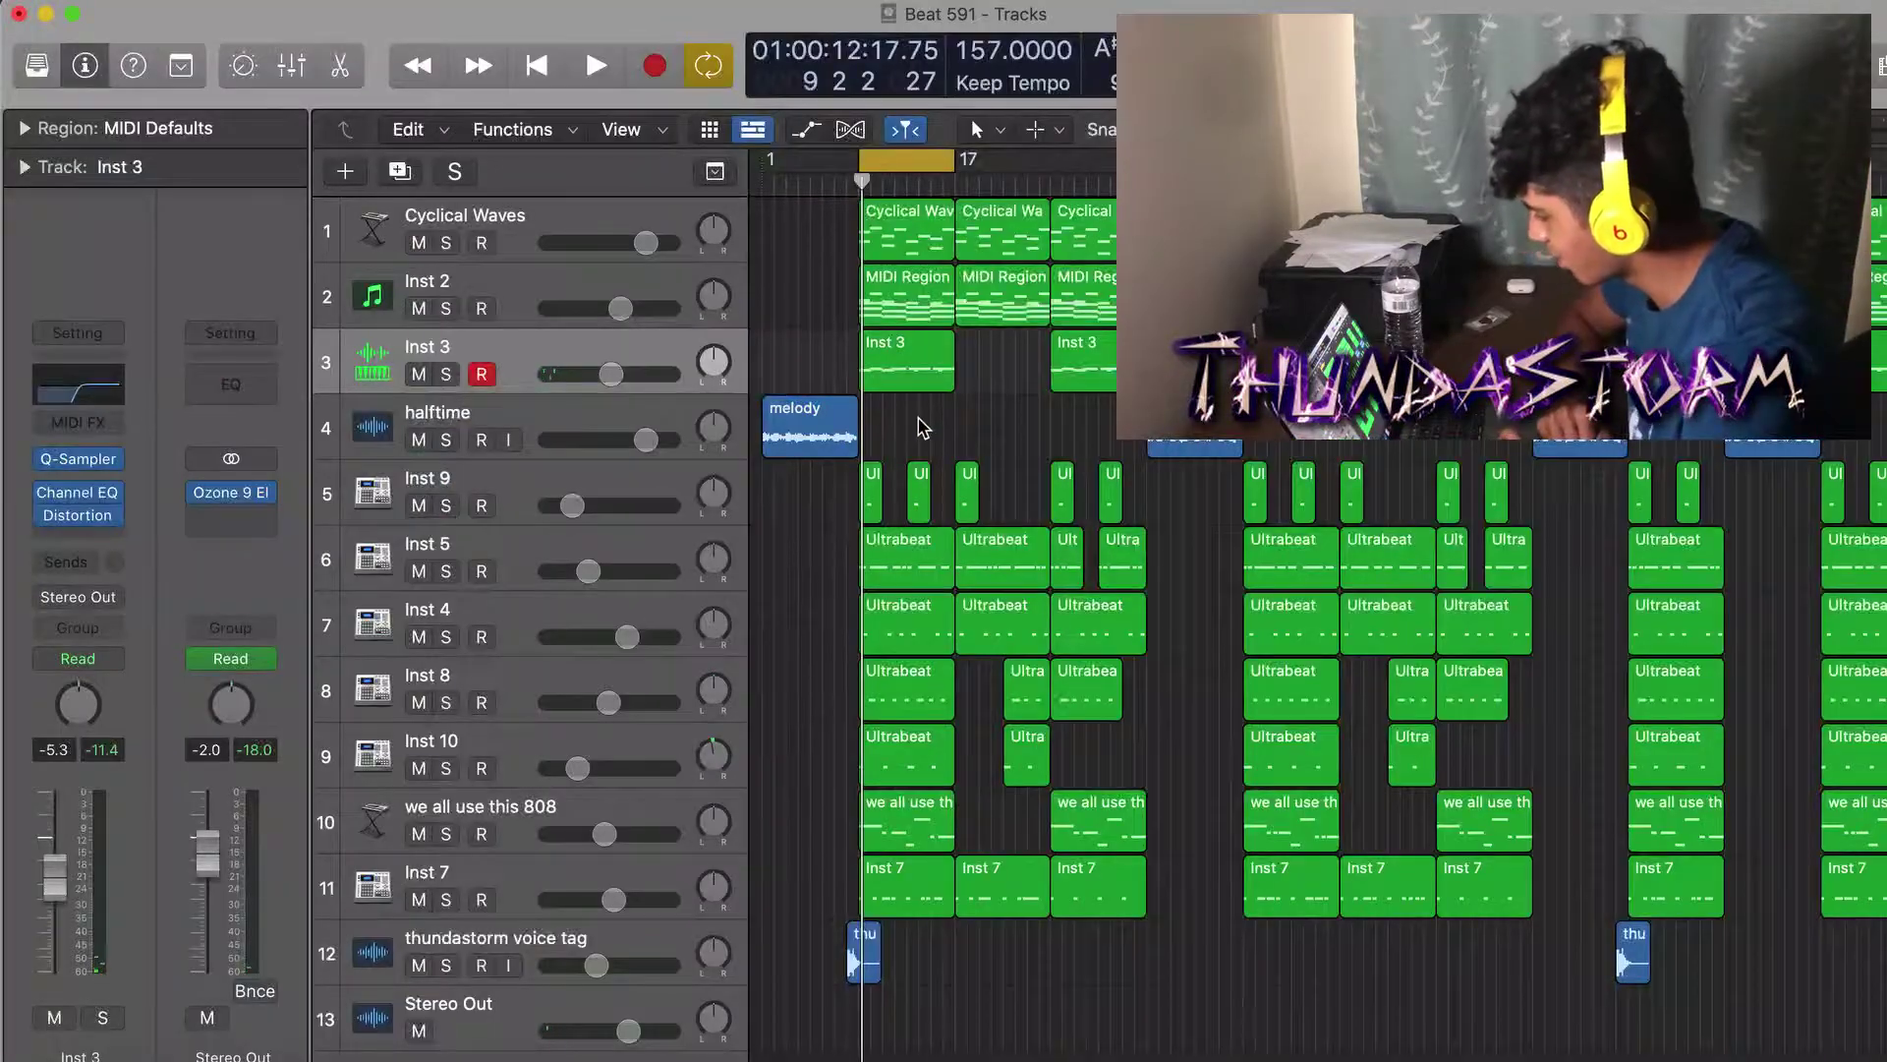
Move the cycle range to bars 1 to 9 and solo the halftime track holding the melody region
left_click_drag(922, 426, 913, 224)
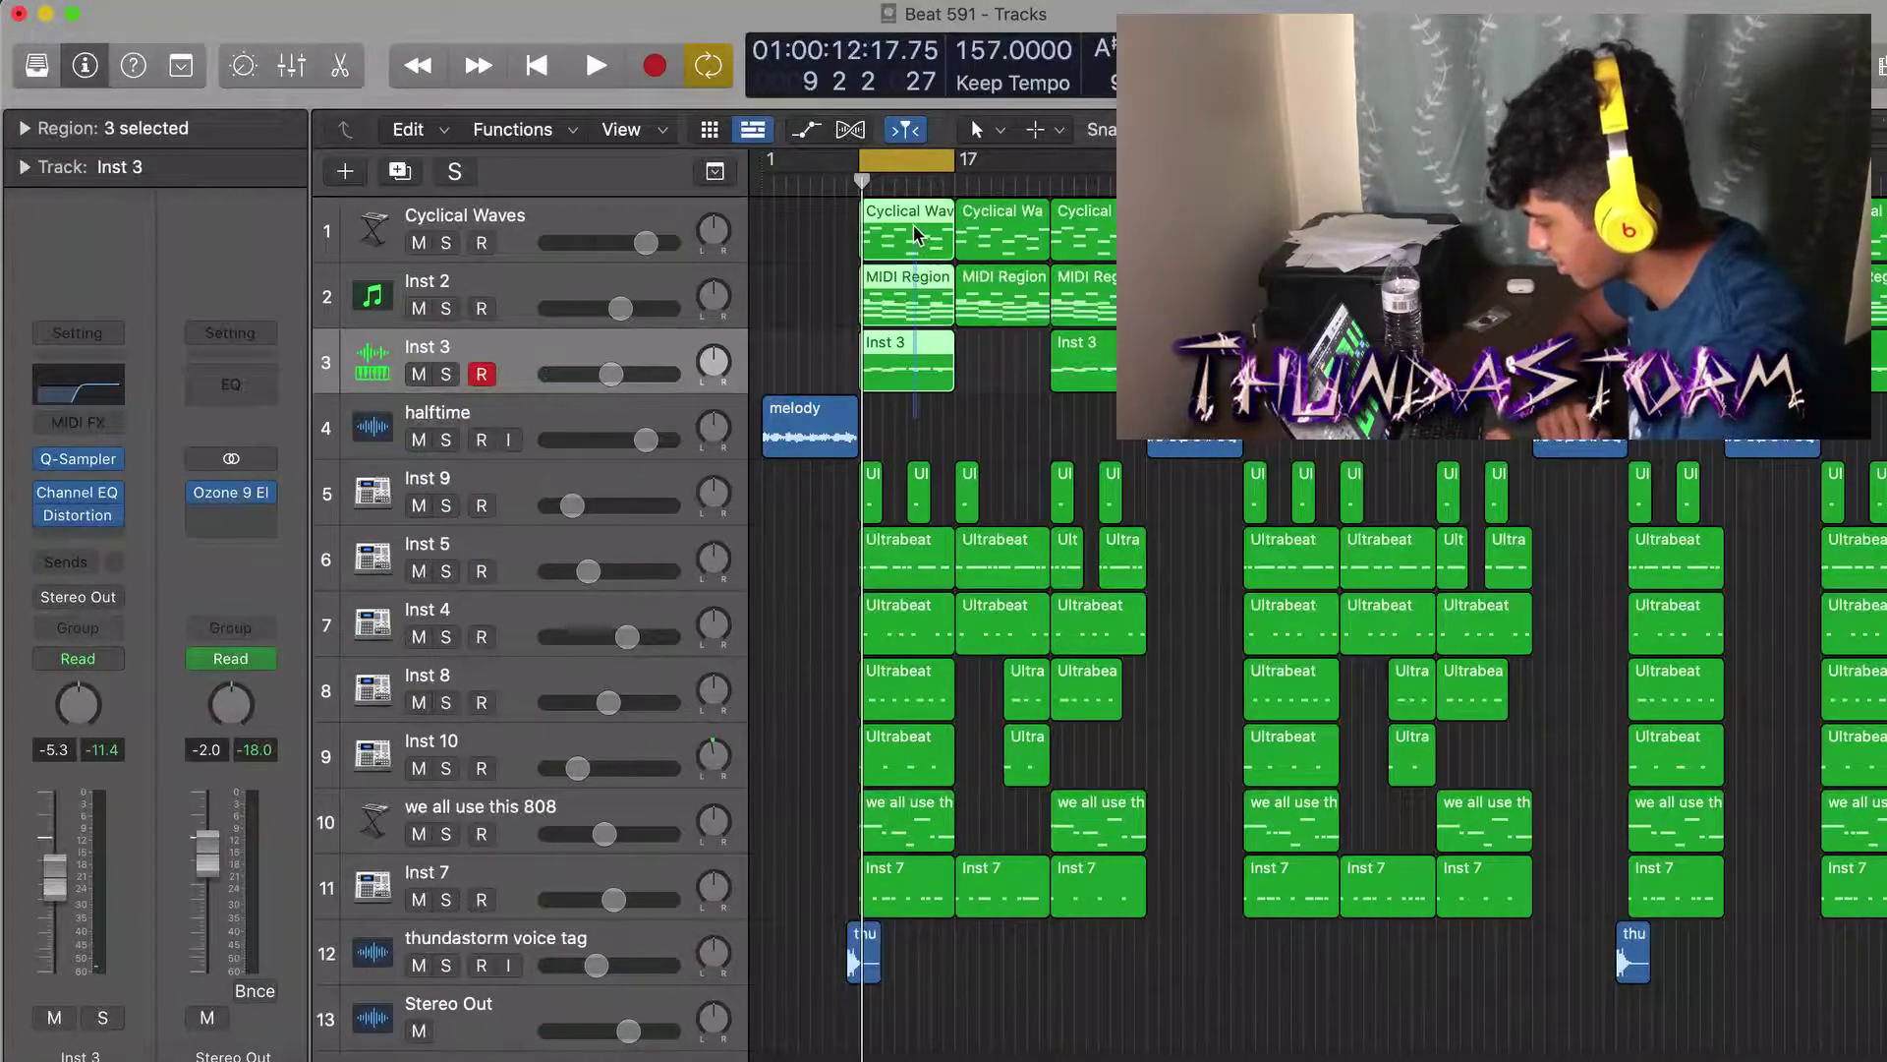
left_click(819, 252)
left_click_drag(890, 159, 794, 160)
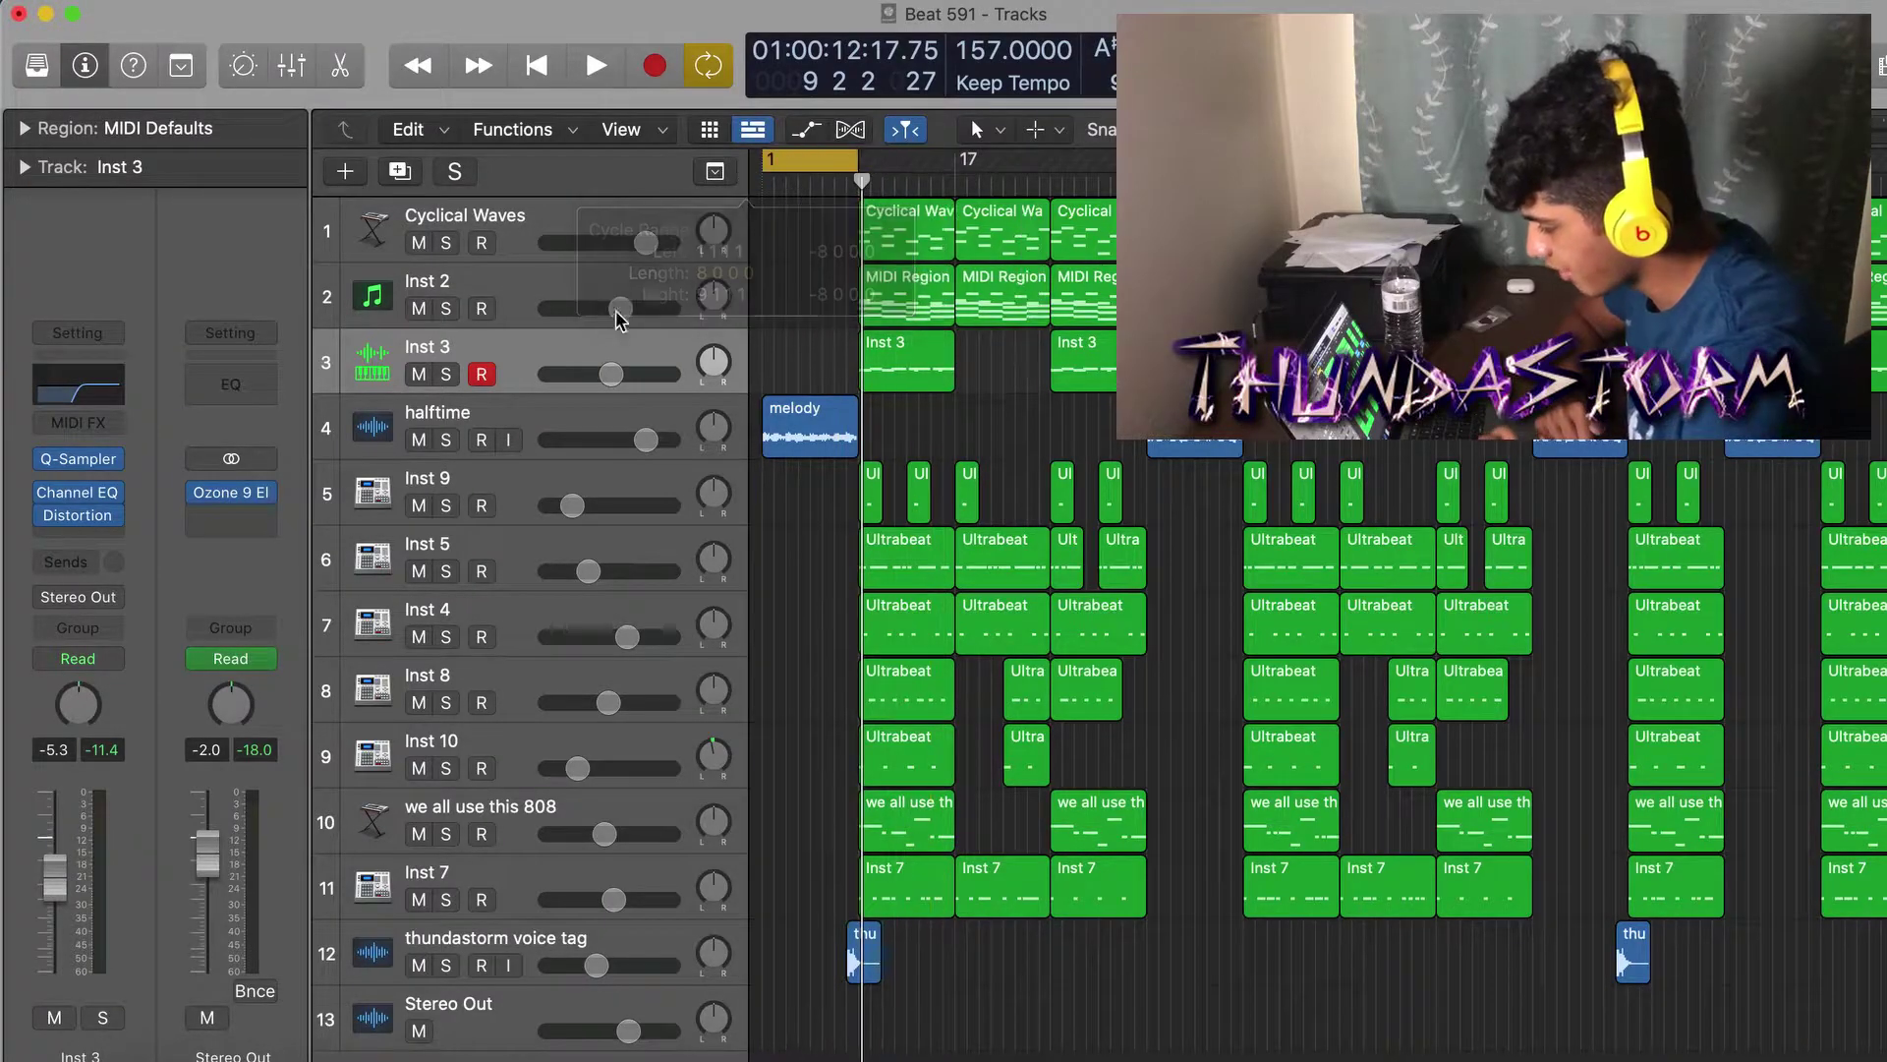
left_click(538, 412)
left_click(445, 439)
key("z")
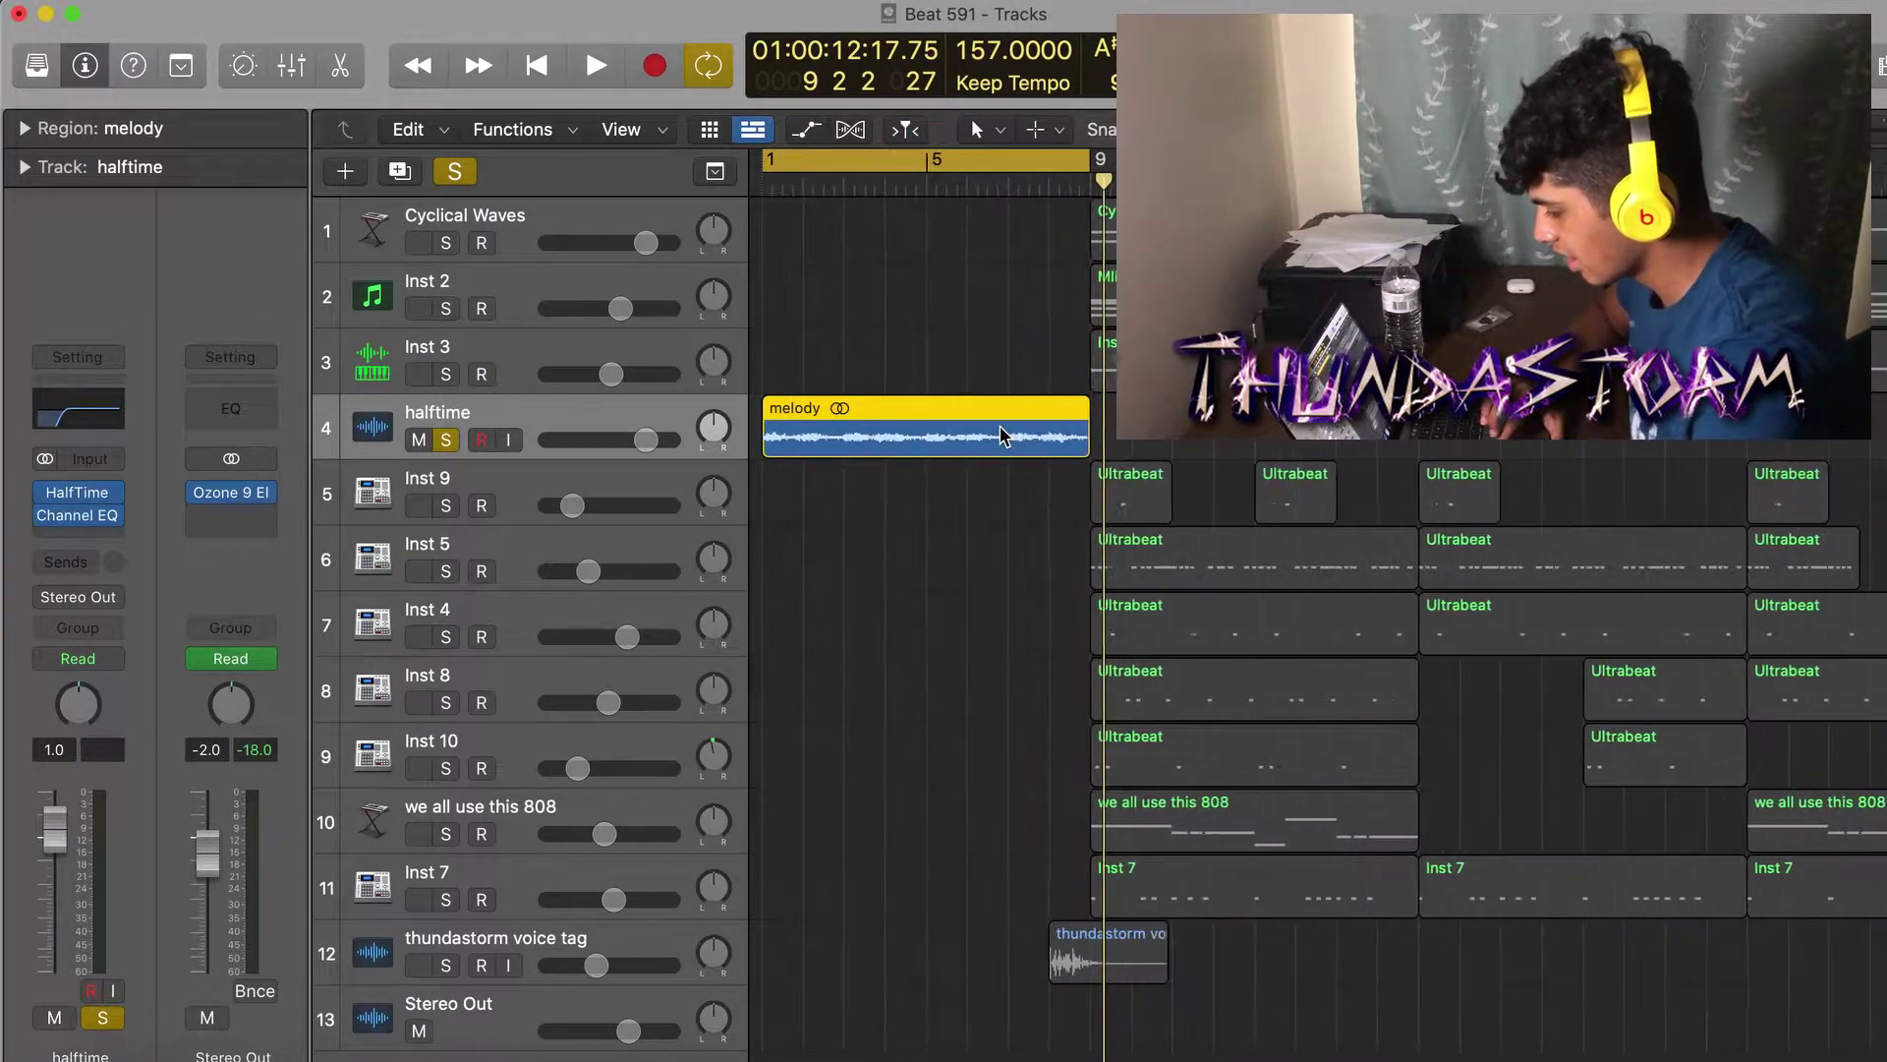
Review the HalfTime and Channel EQ settings on the halftime track and play back its melody region
left_click(94, 493)
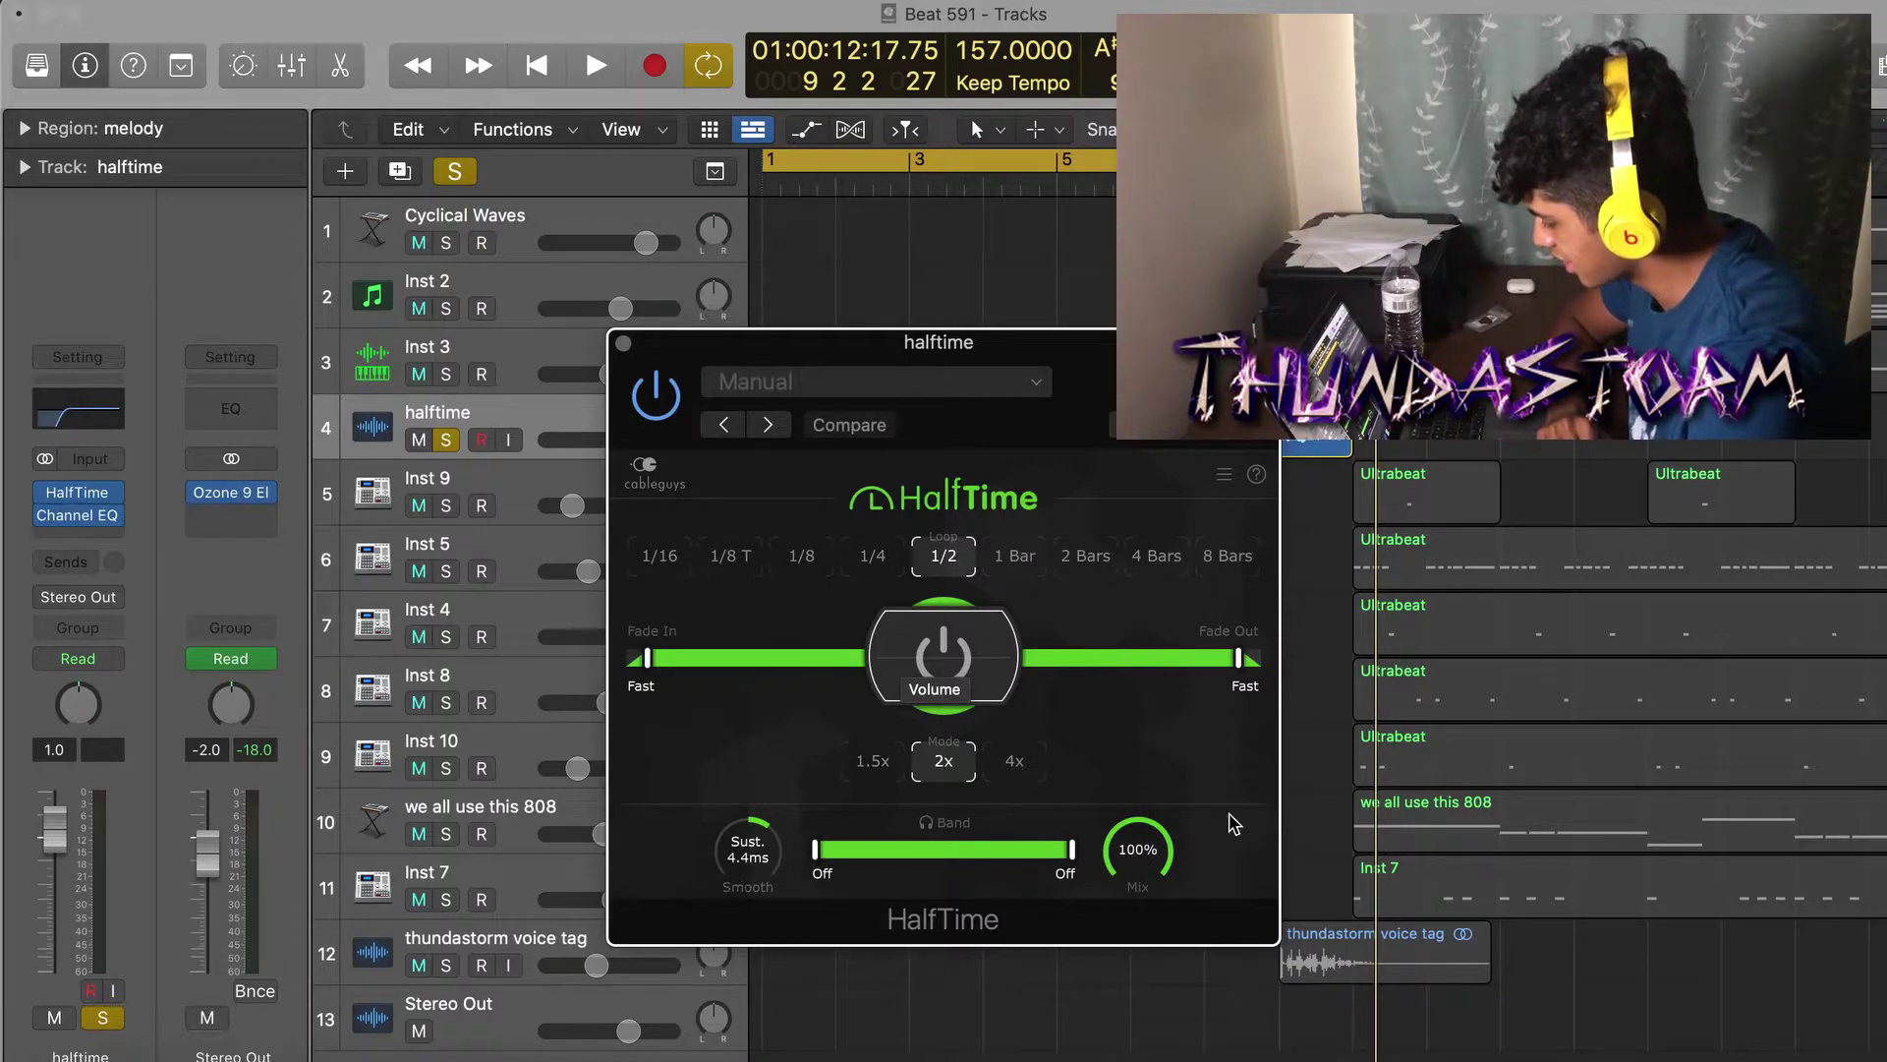
left_click(623, 343)
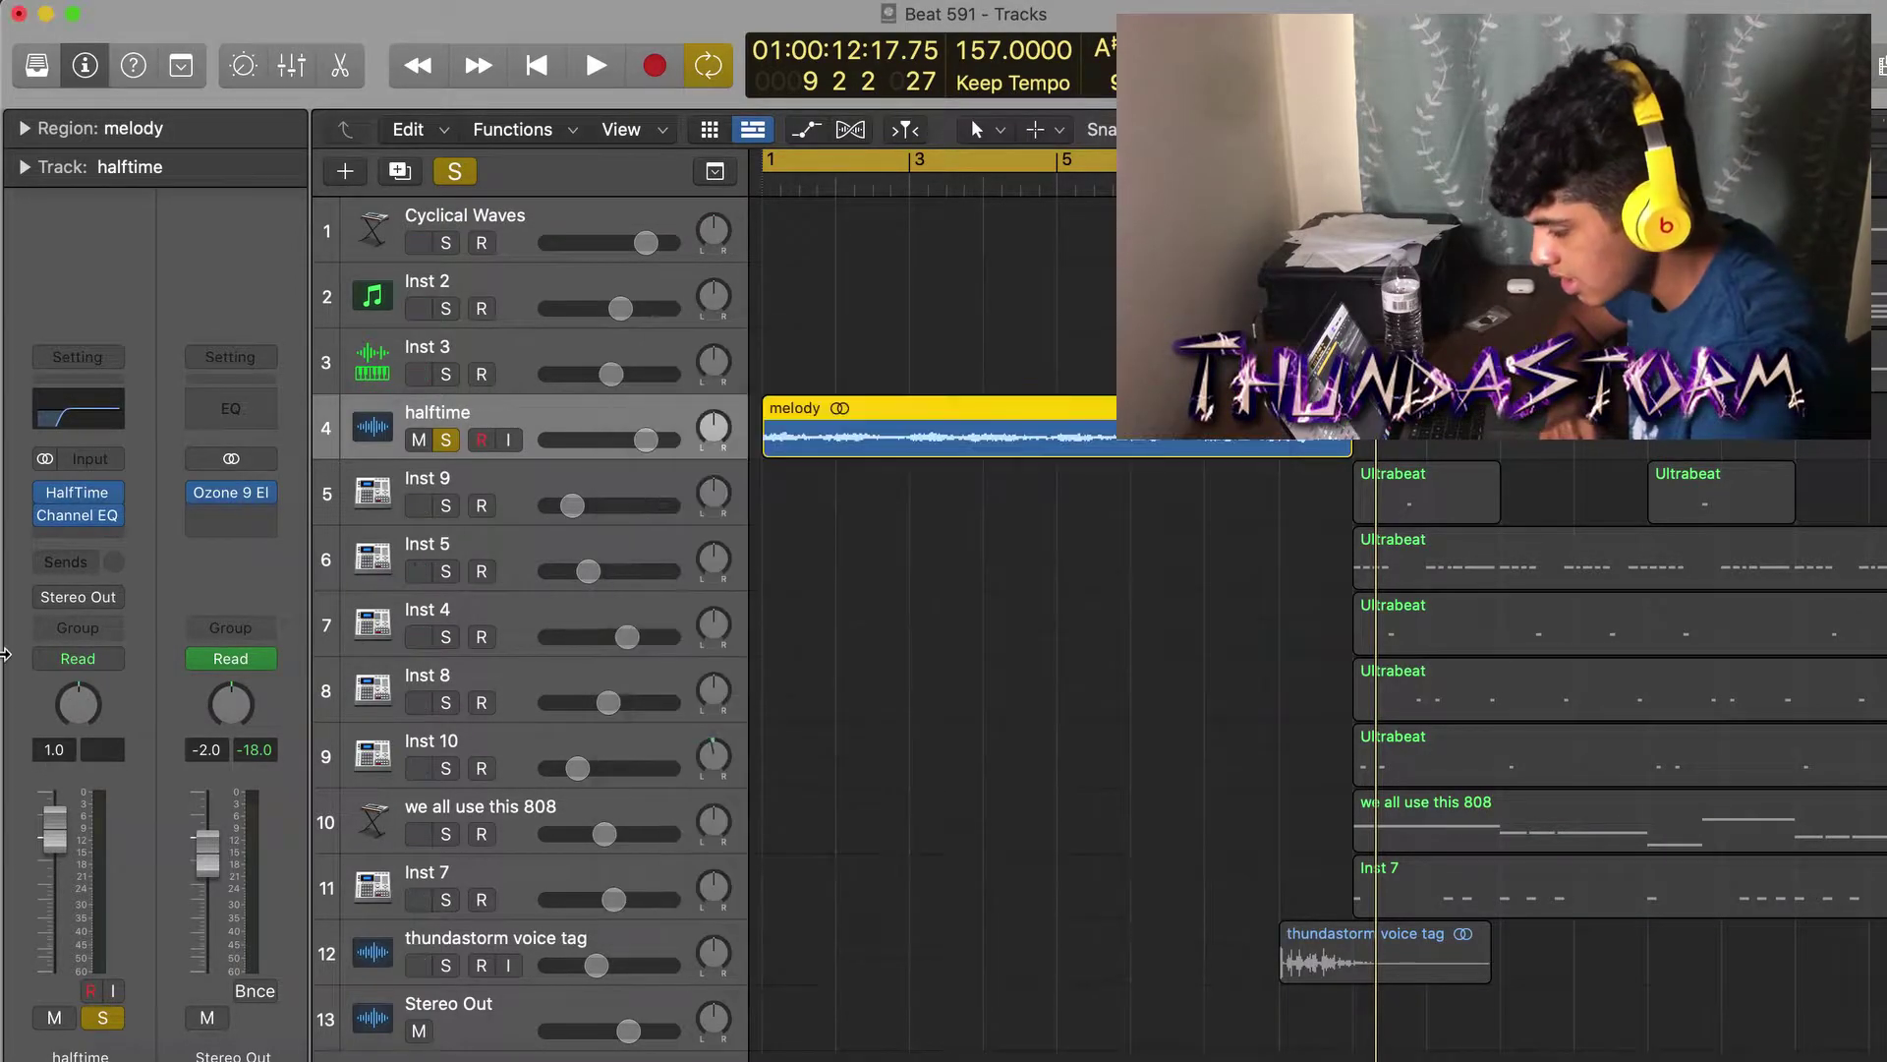
left_click(76, 515)
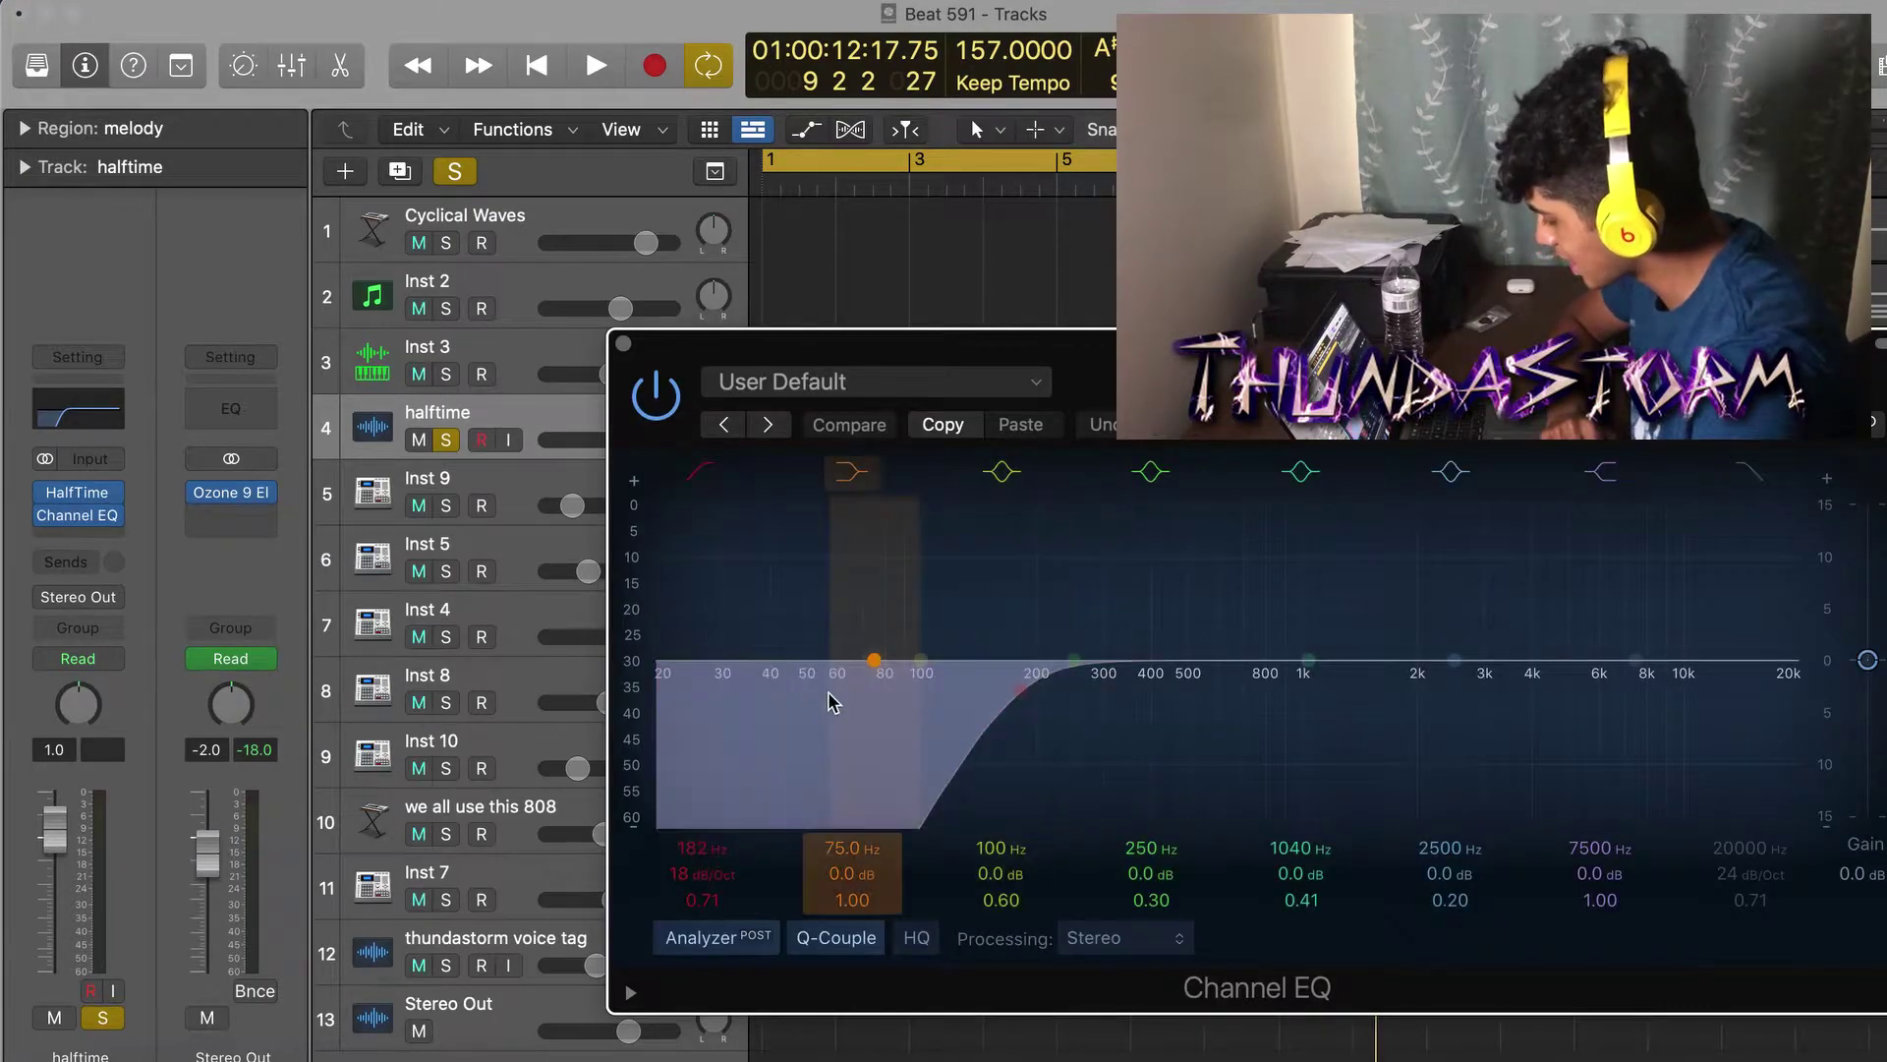
left_click(623, 343)
left_click(943, 570)
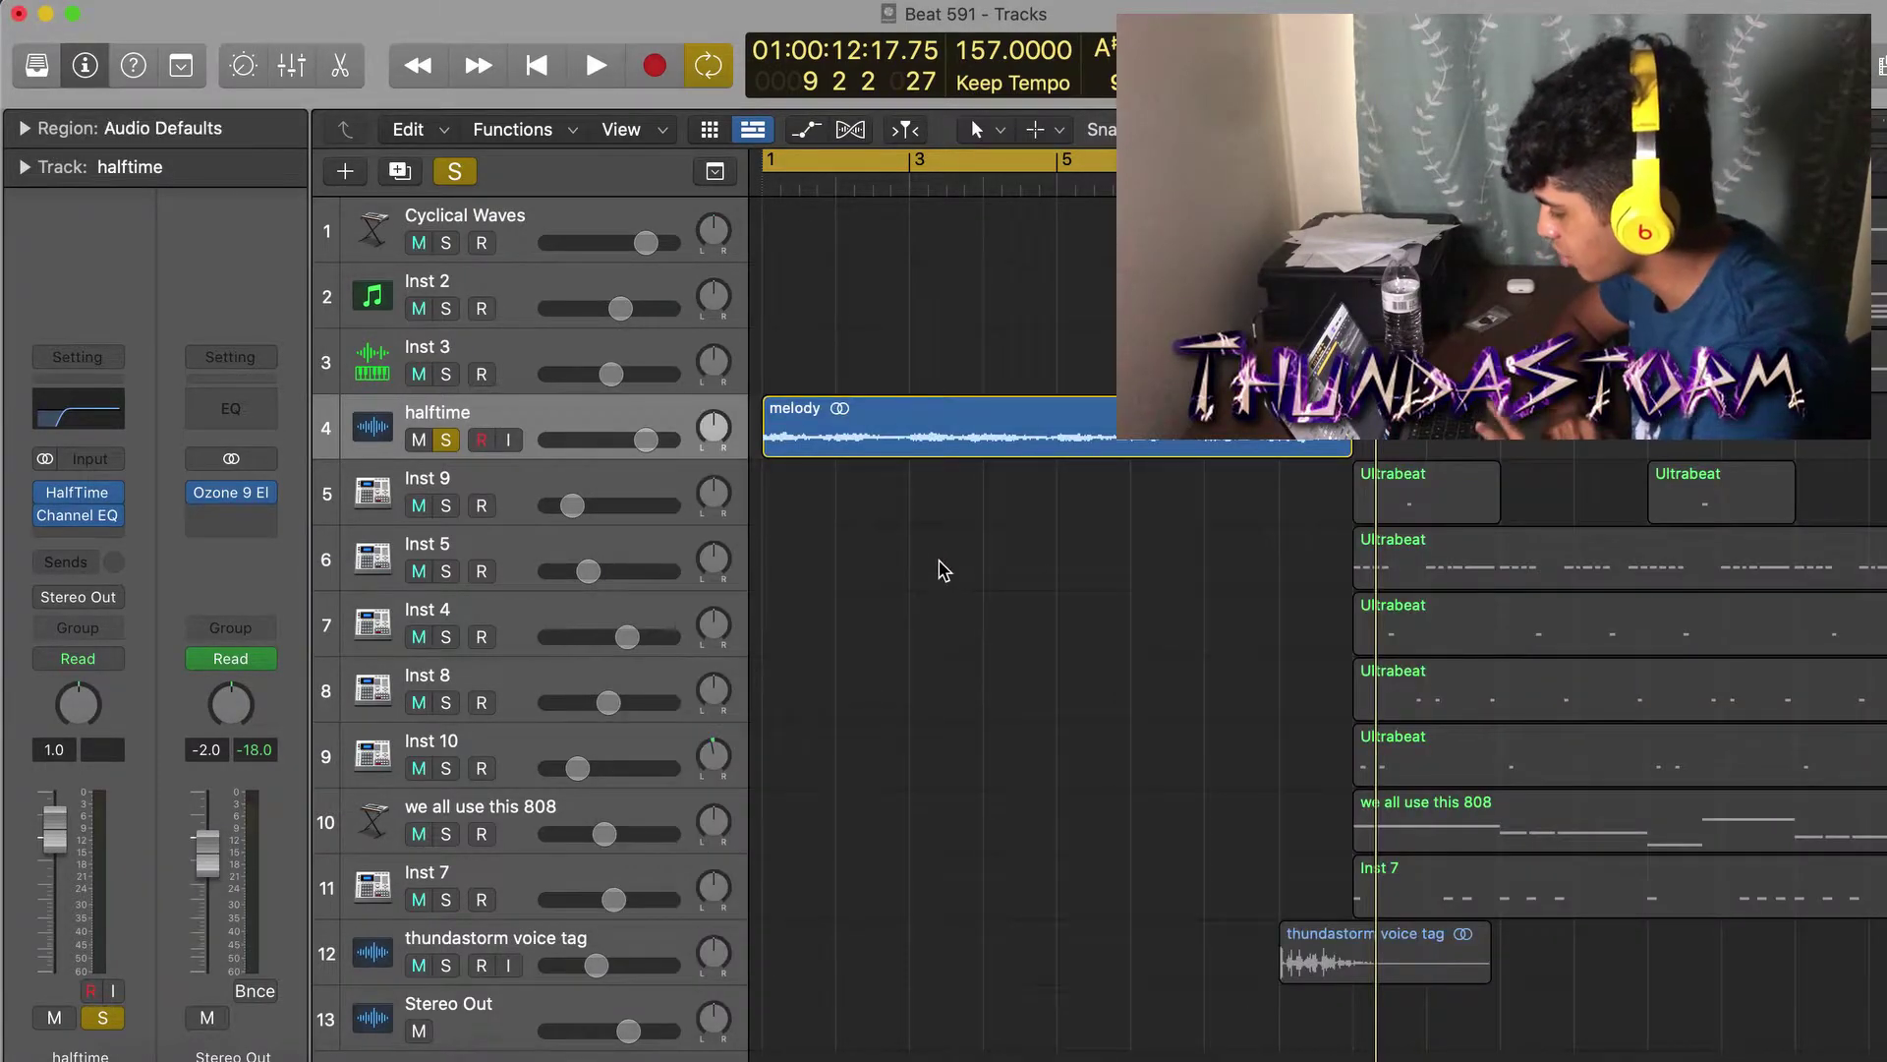
key("space")
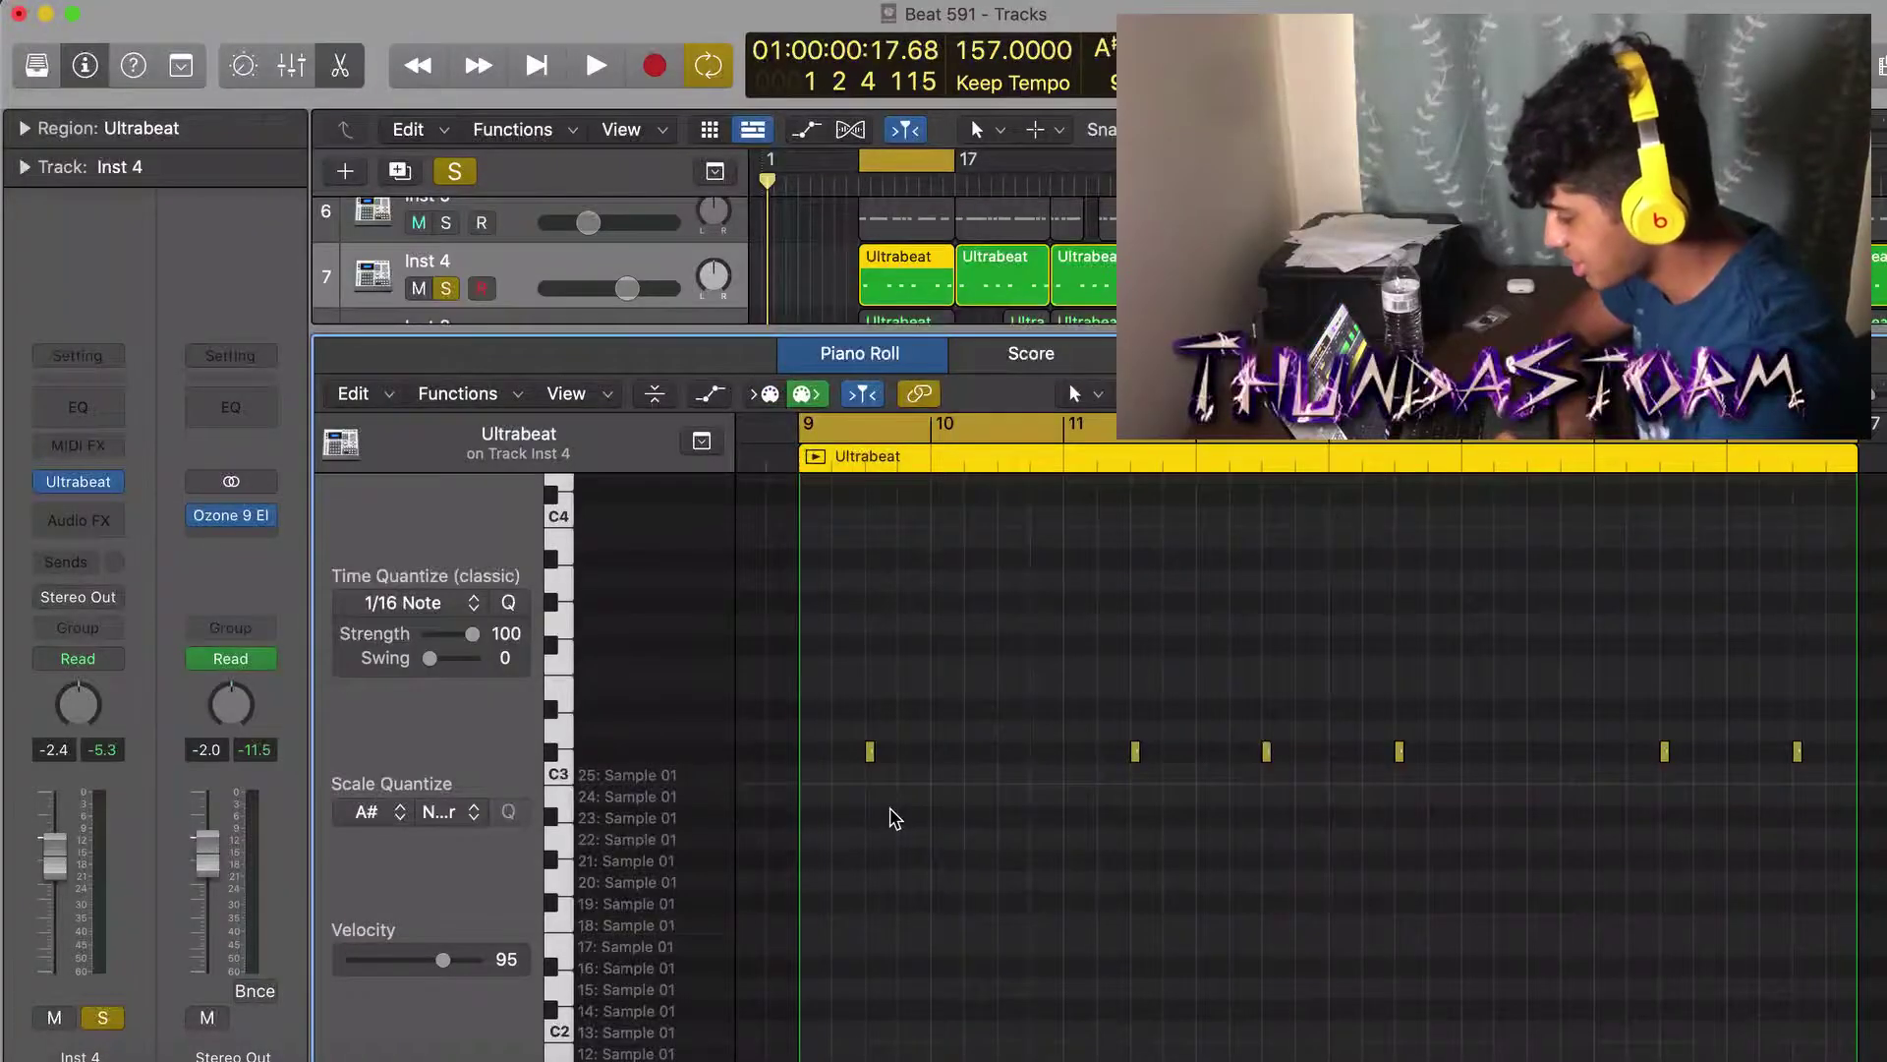
Play back the soloed Inst 4, Inst 7 and Inst 5 drum patterns while viewing their piano roll notes
key("space")
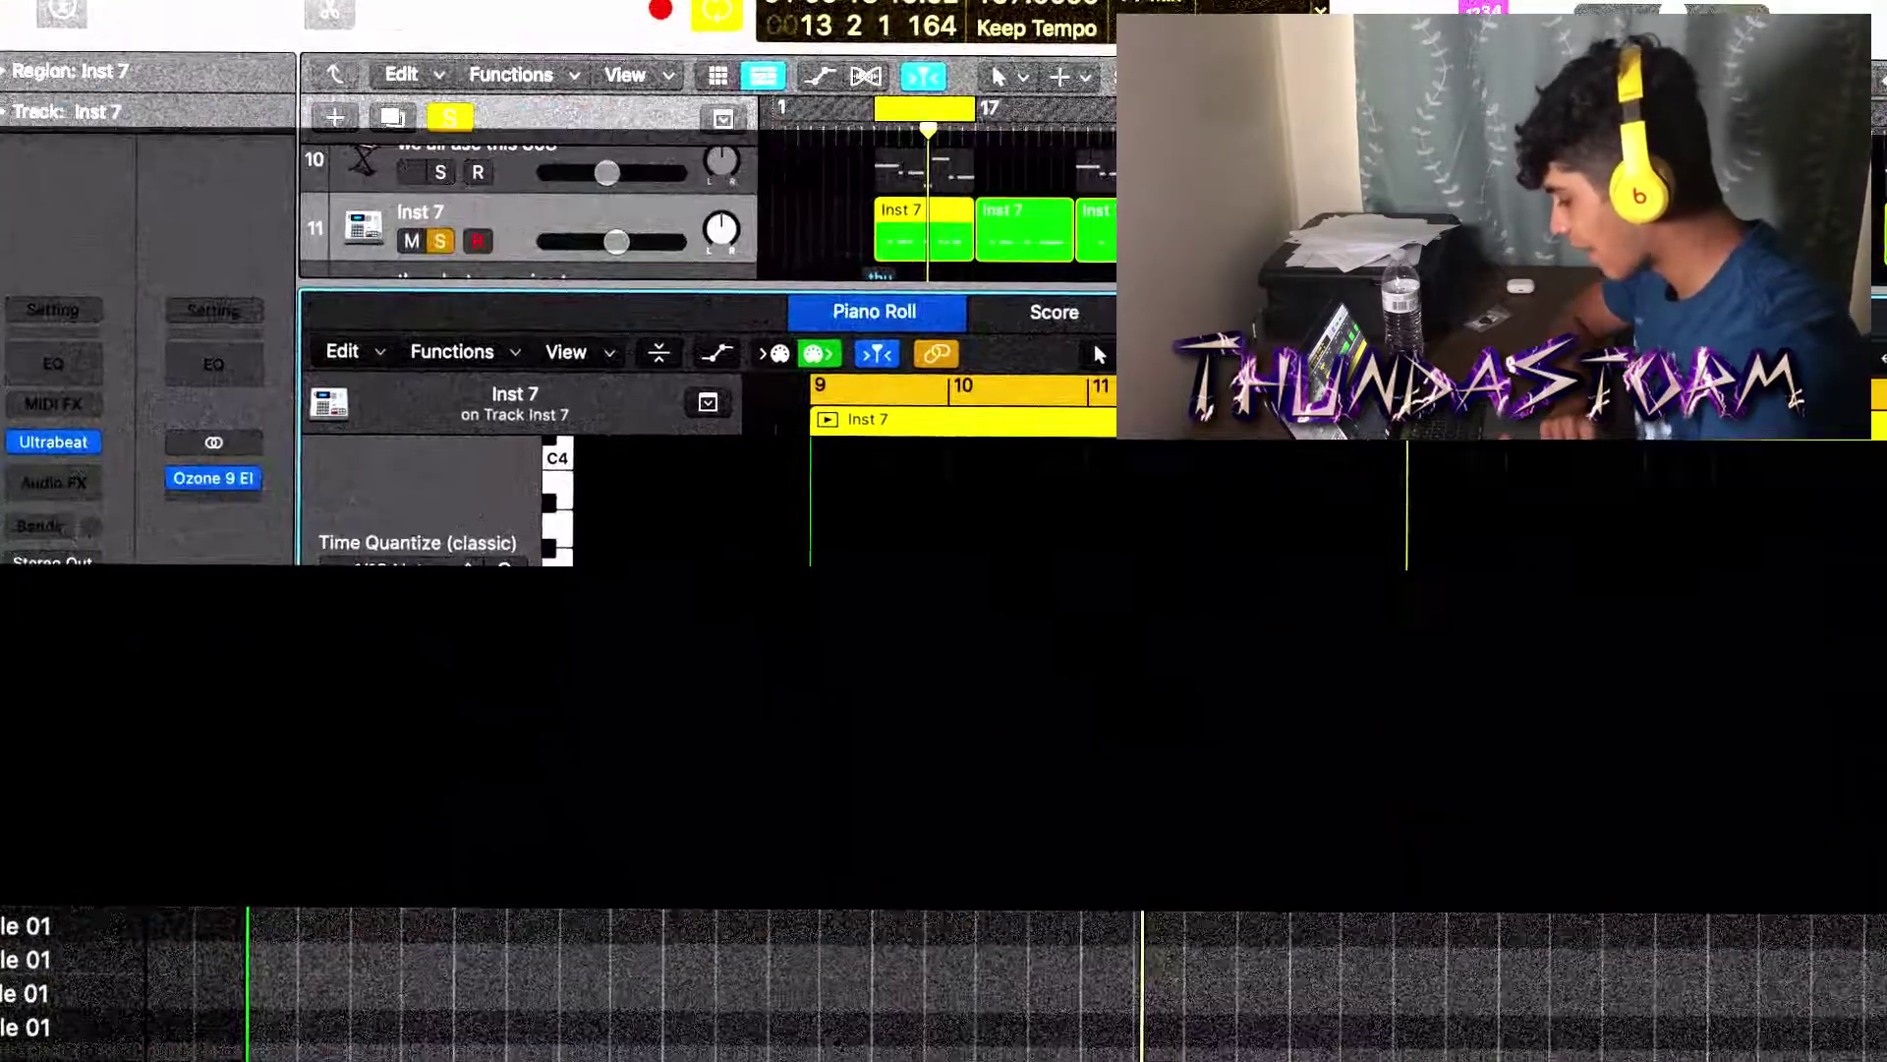
scroll(886, 661, "right", 1)
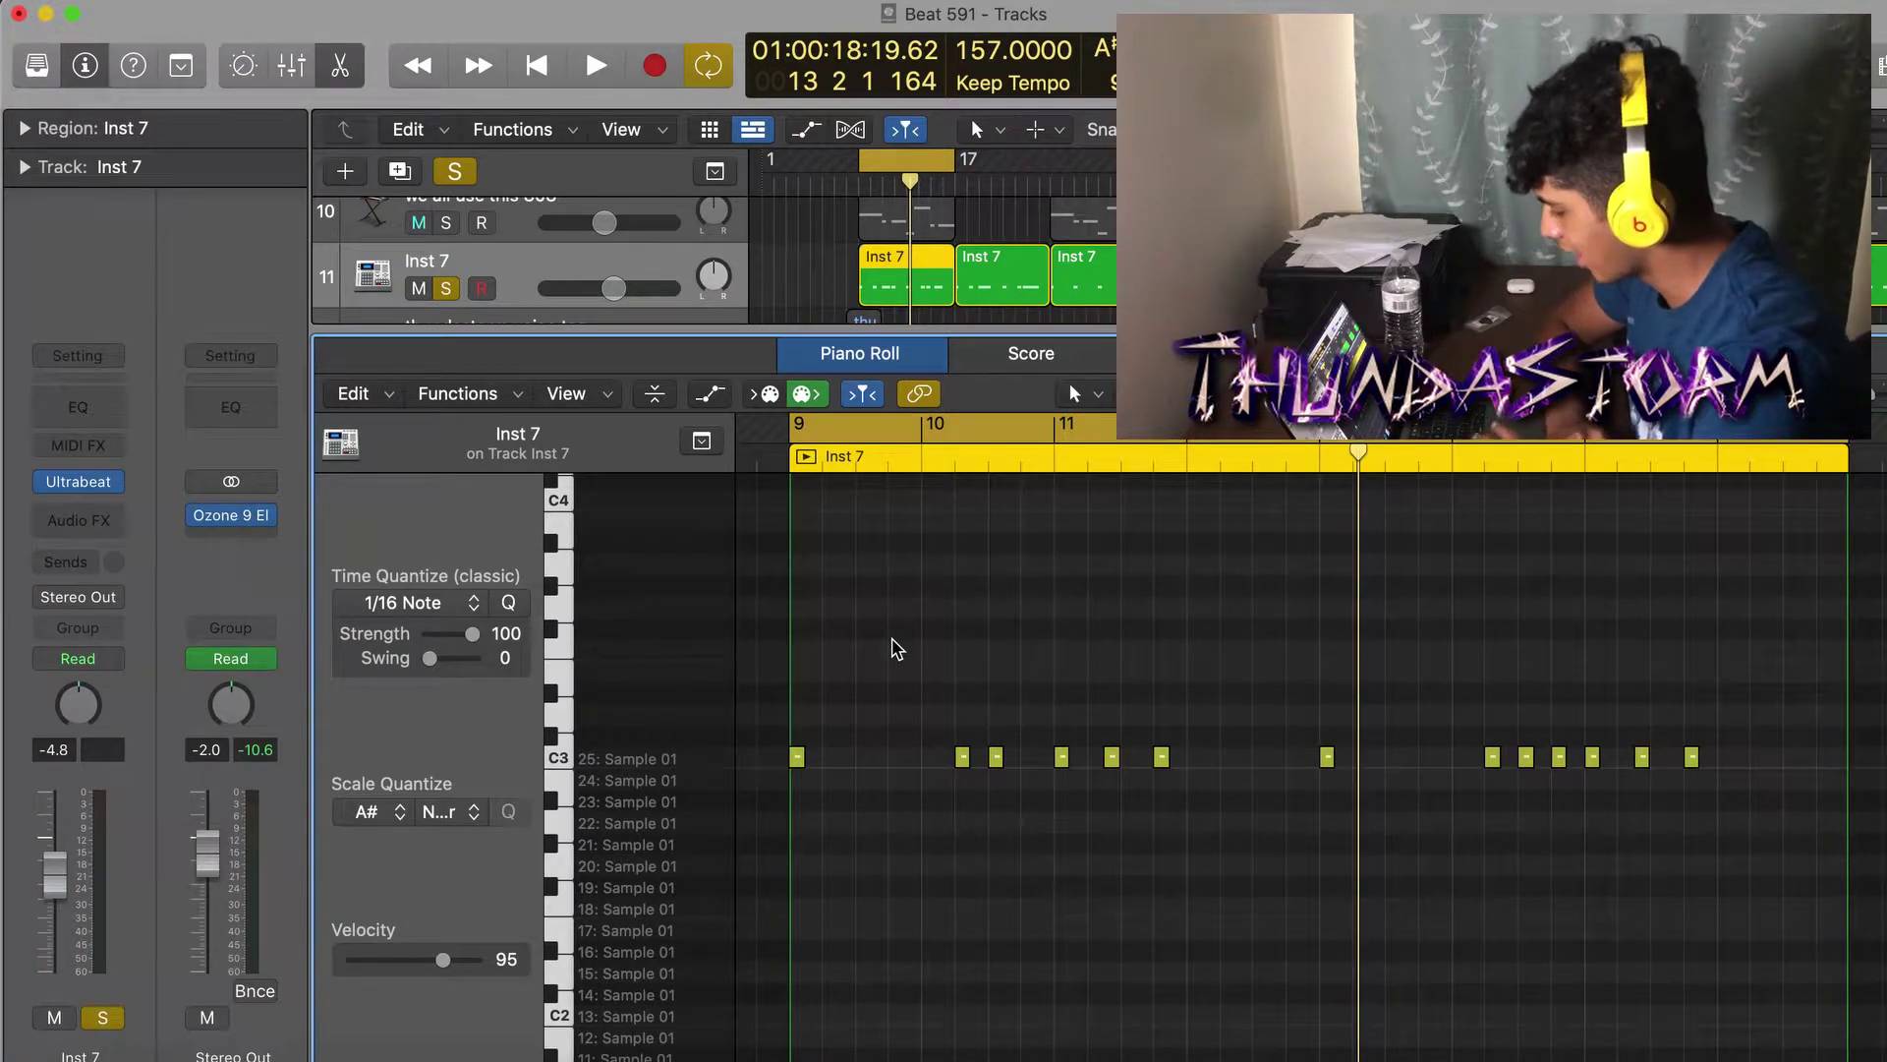
key("space")
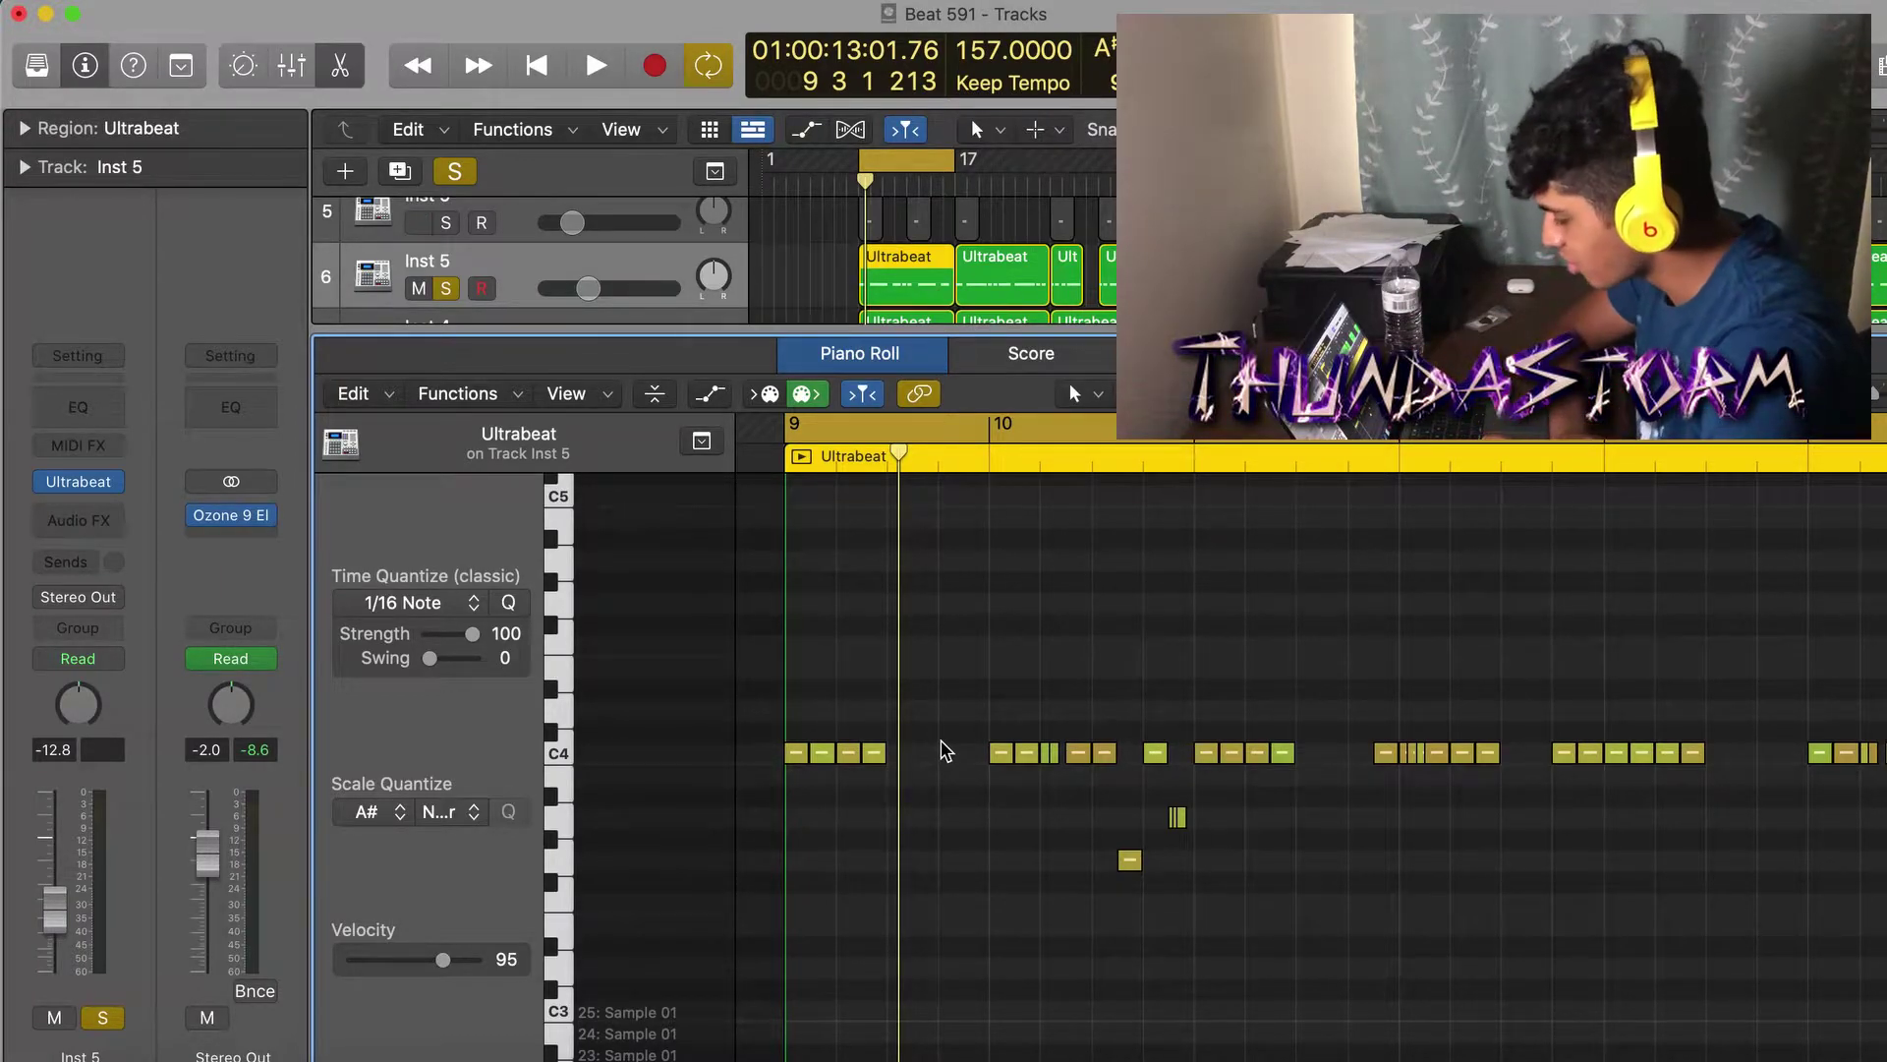
key("space")
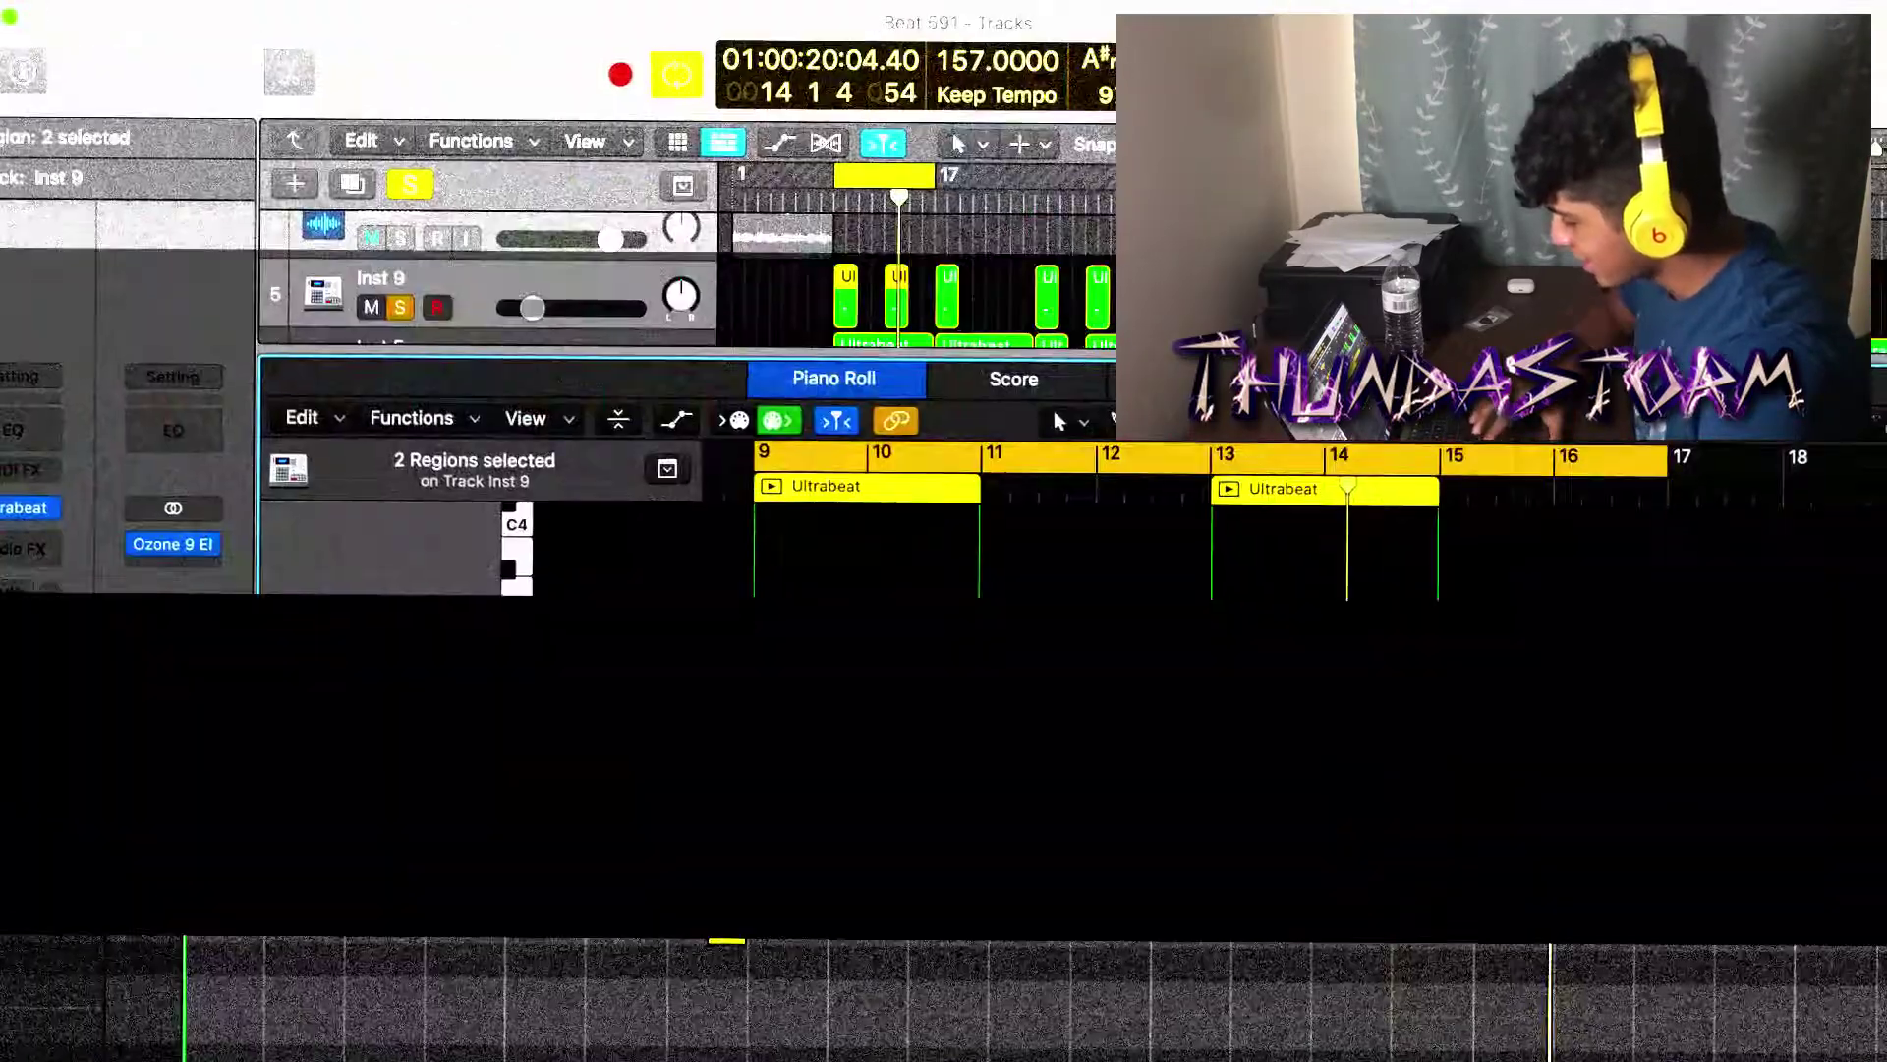
scroll(945, 695, "left", 3)
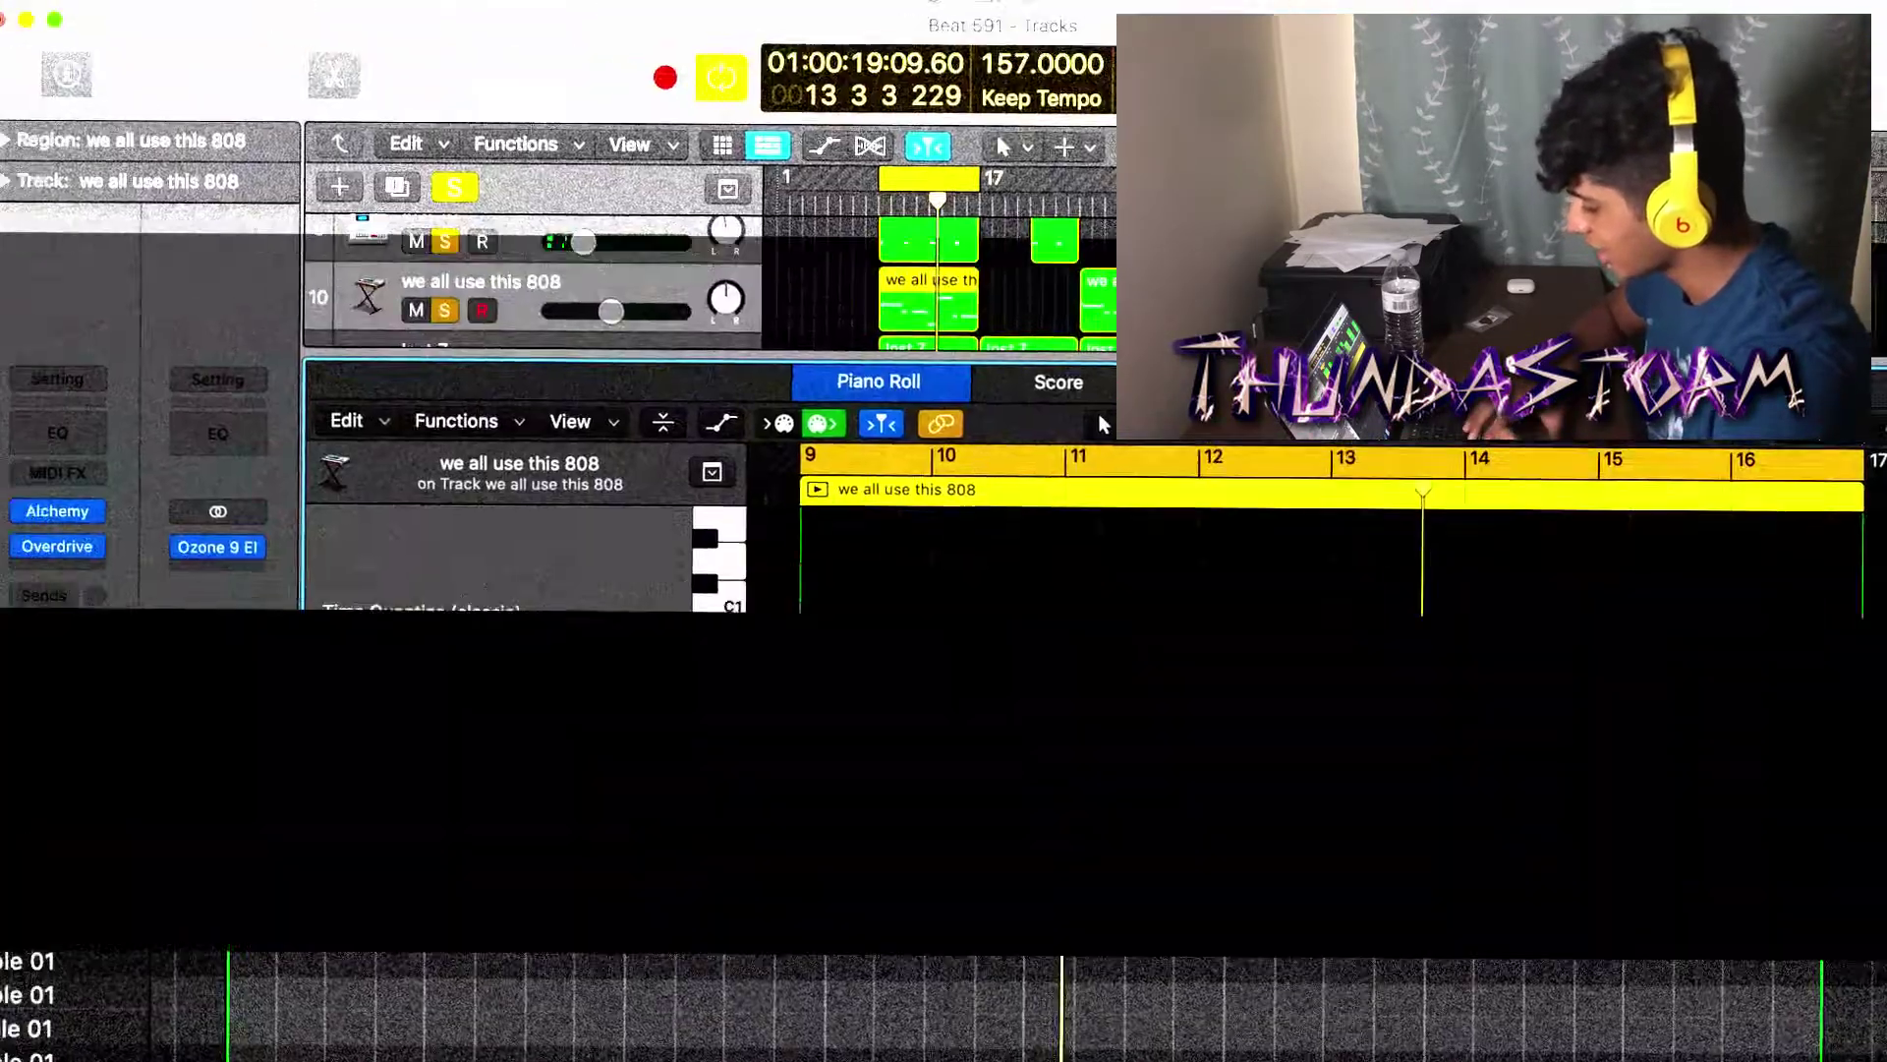
Examine the lowest note of the 808 pattern at bar 13 and play the pattern back
scroll(946, 845, "up", 1)
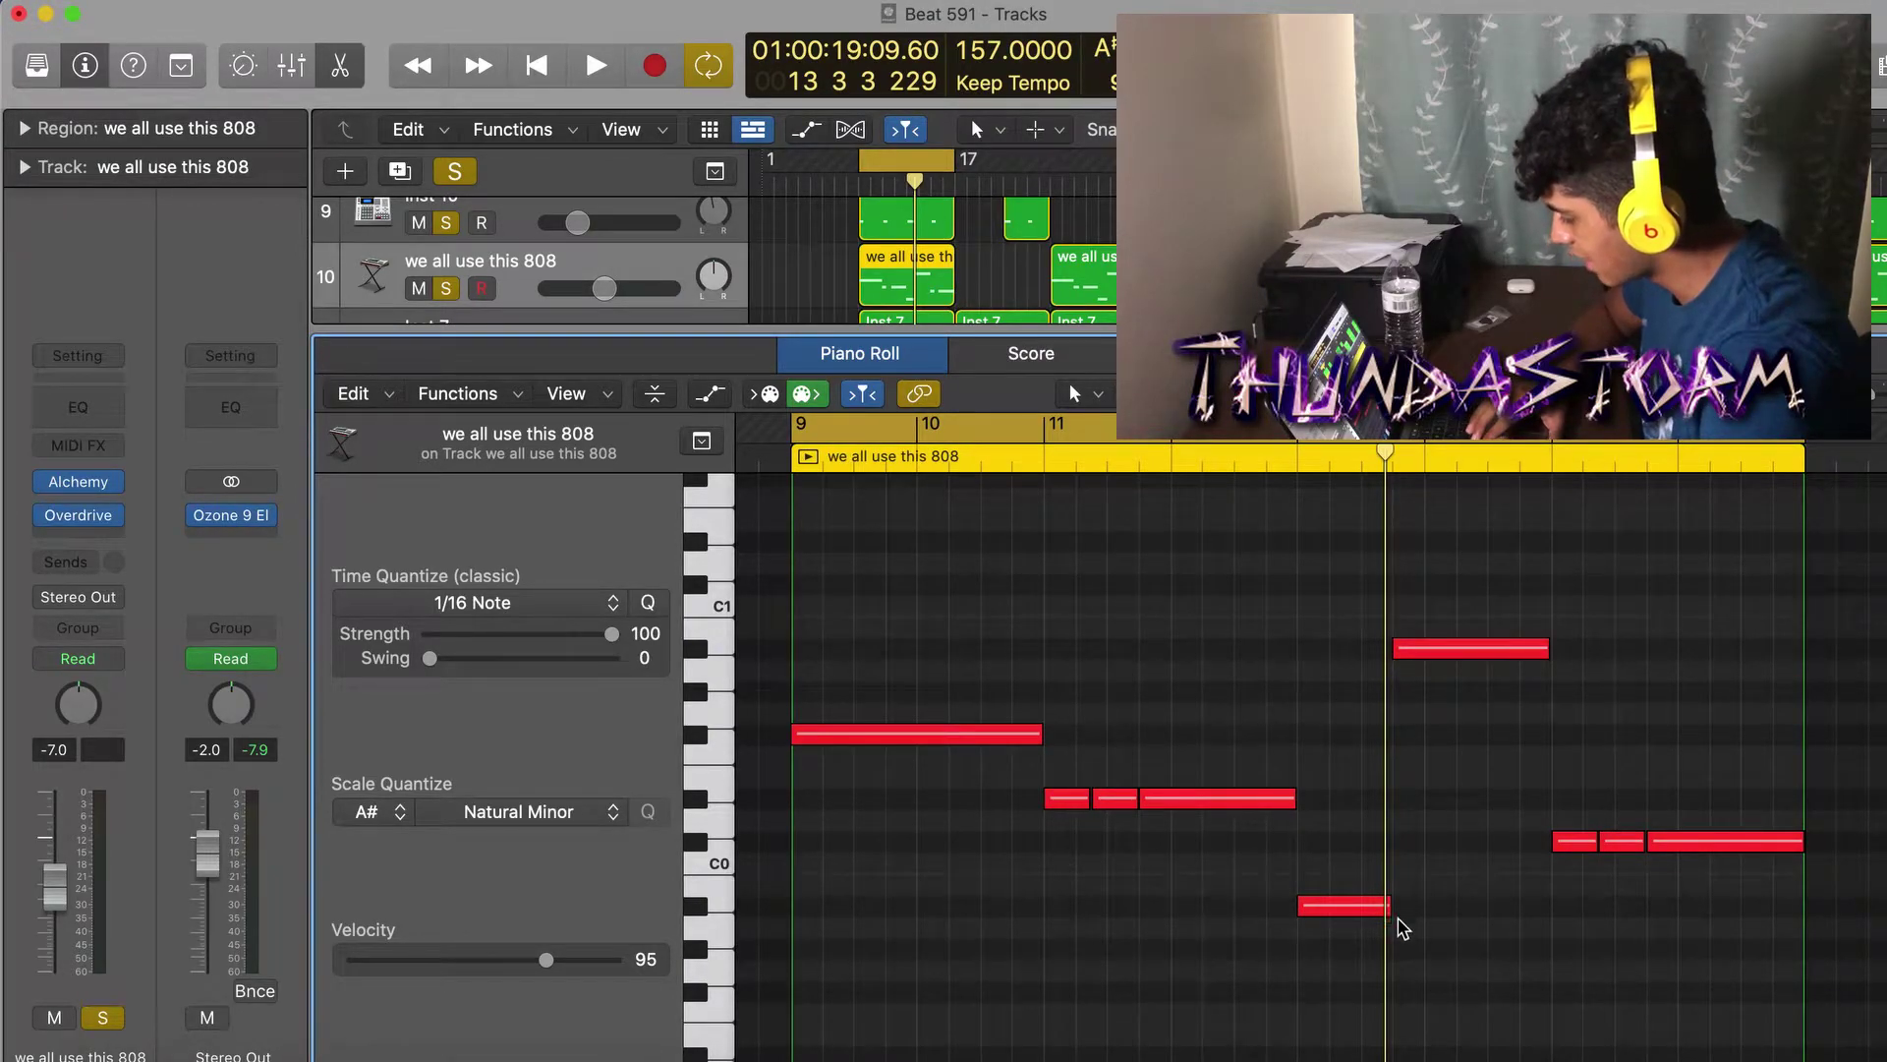
left_click(1360, 907)
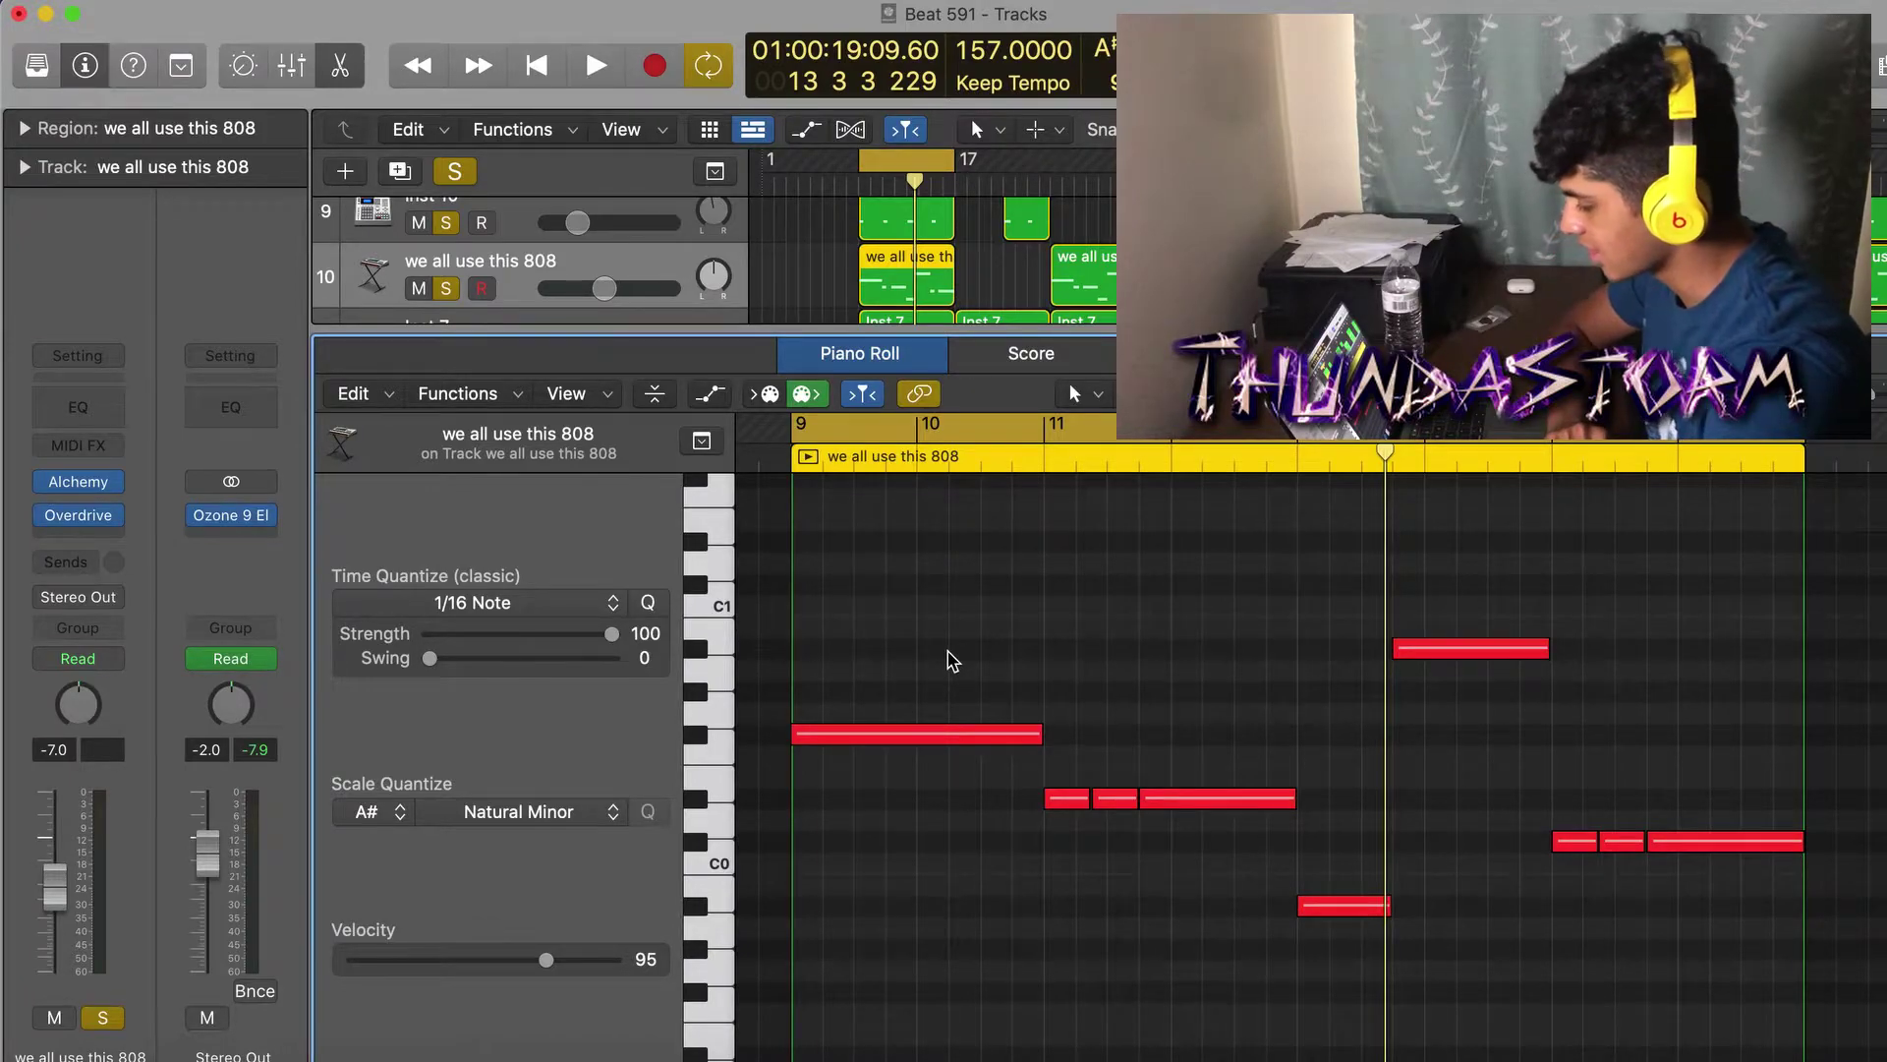
key("space")
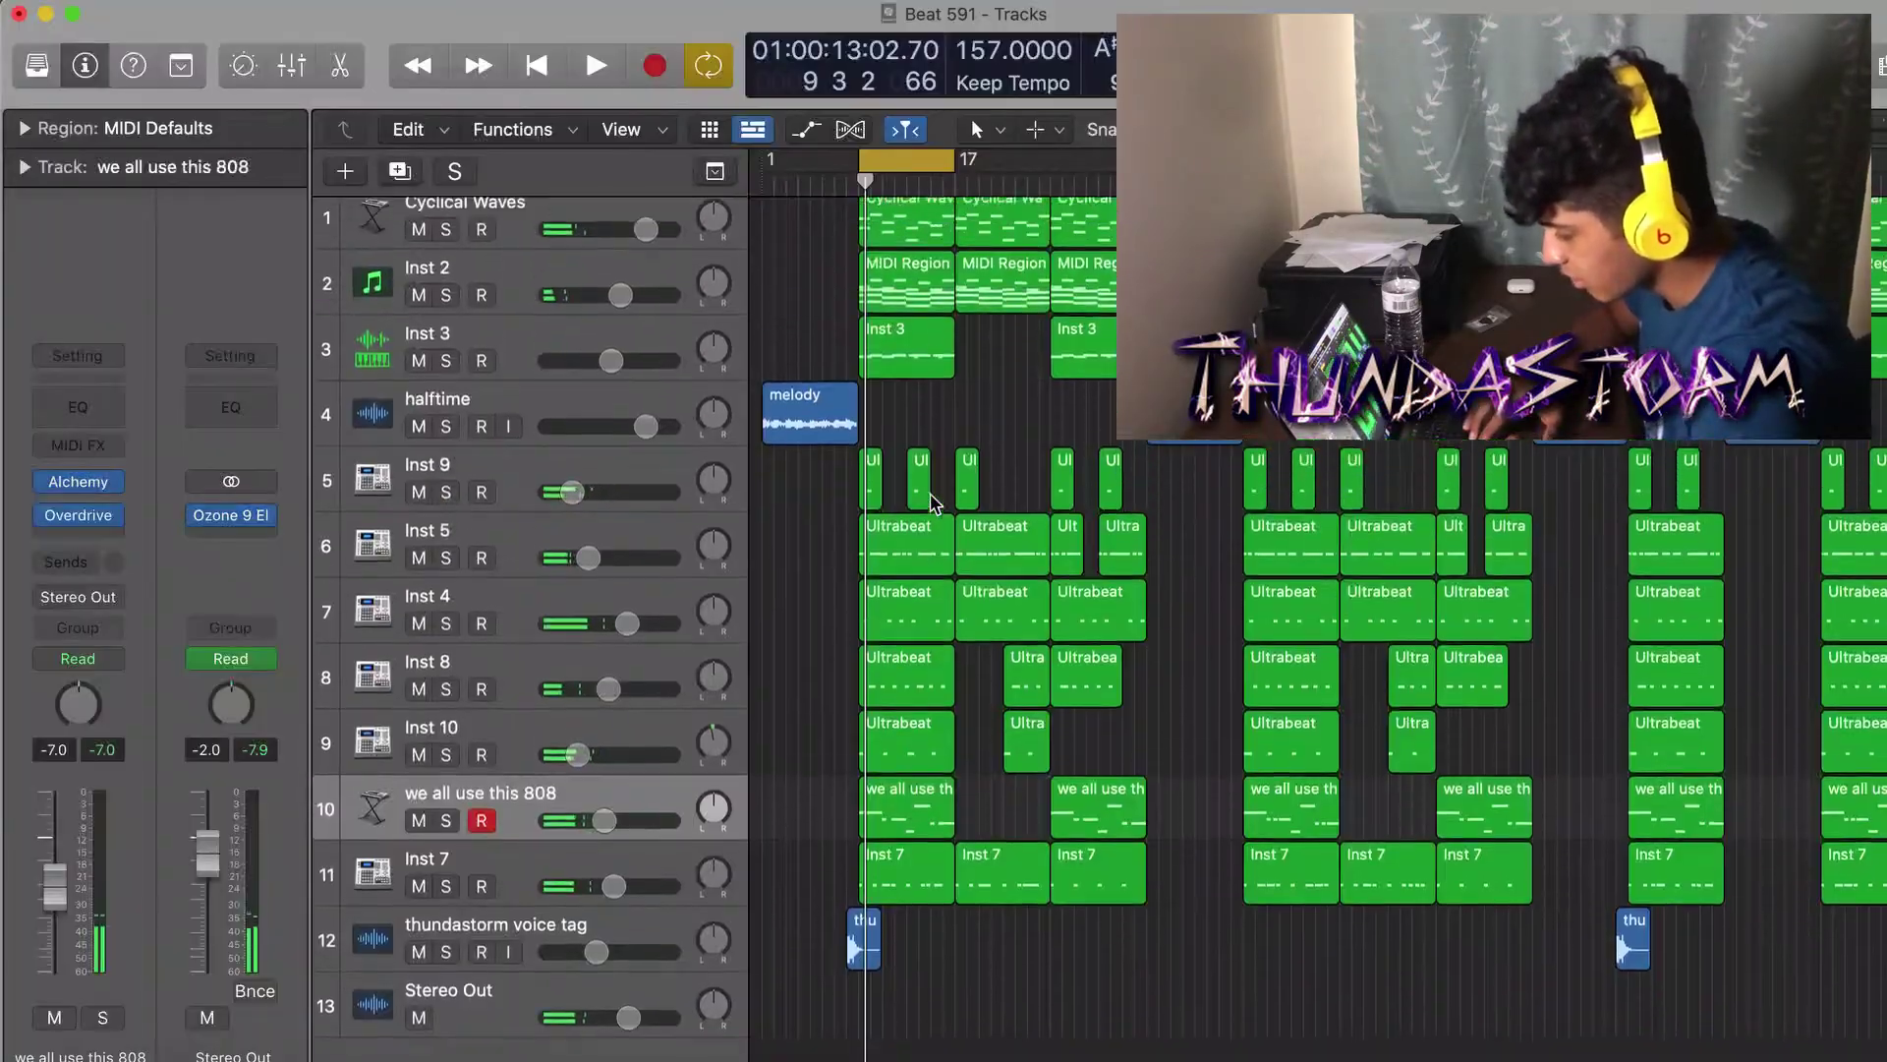
Solo all the drum and 808 tracks from Inst 9 through Inst 7 and play them together
scroll(931, 504, "up", 1)
left_click_drag(446, 505, 450, 897)
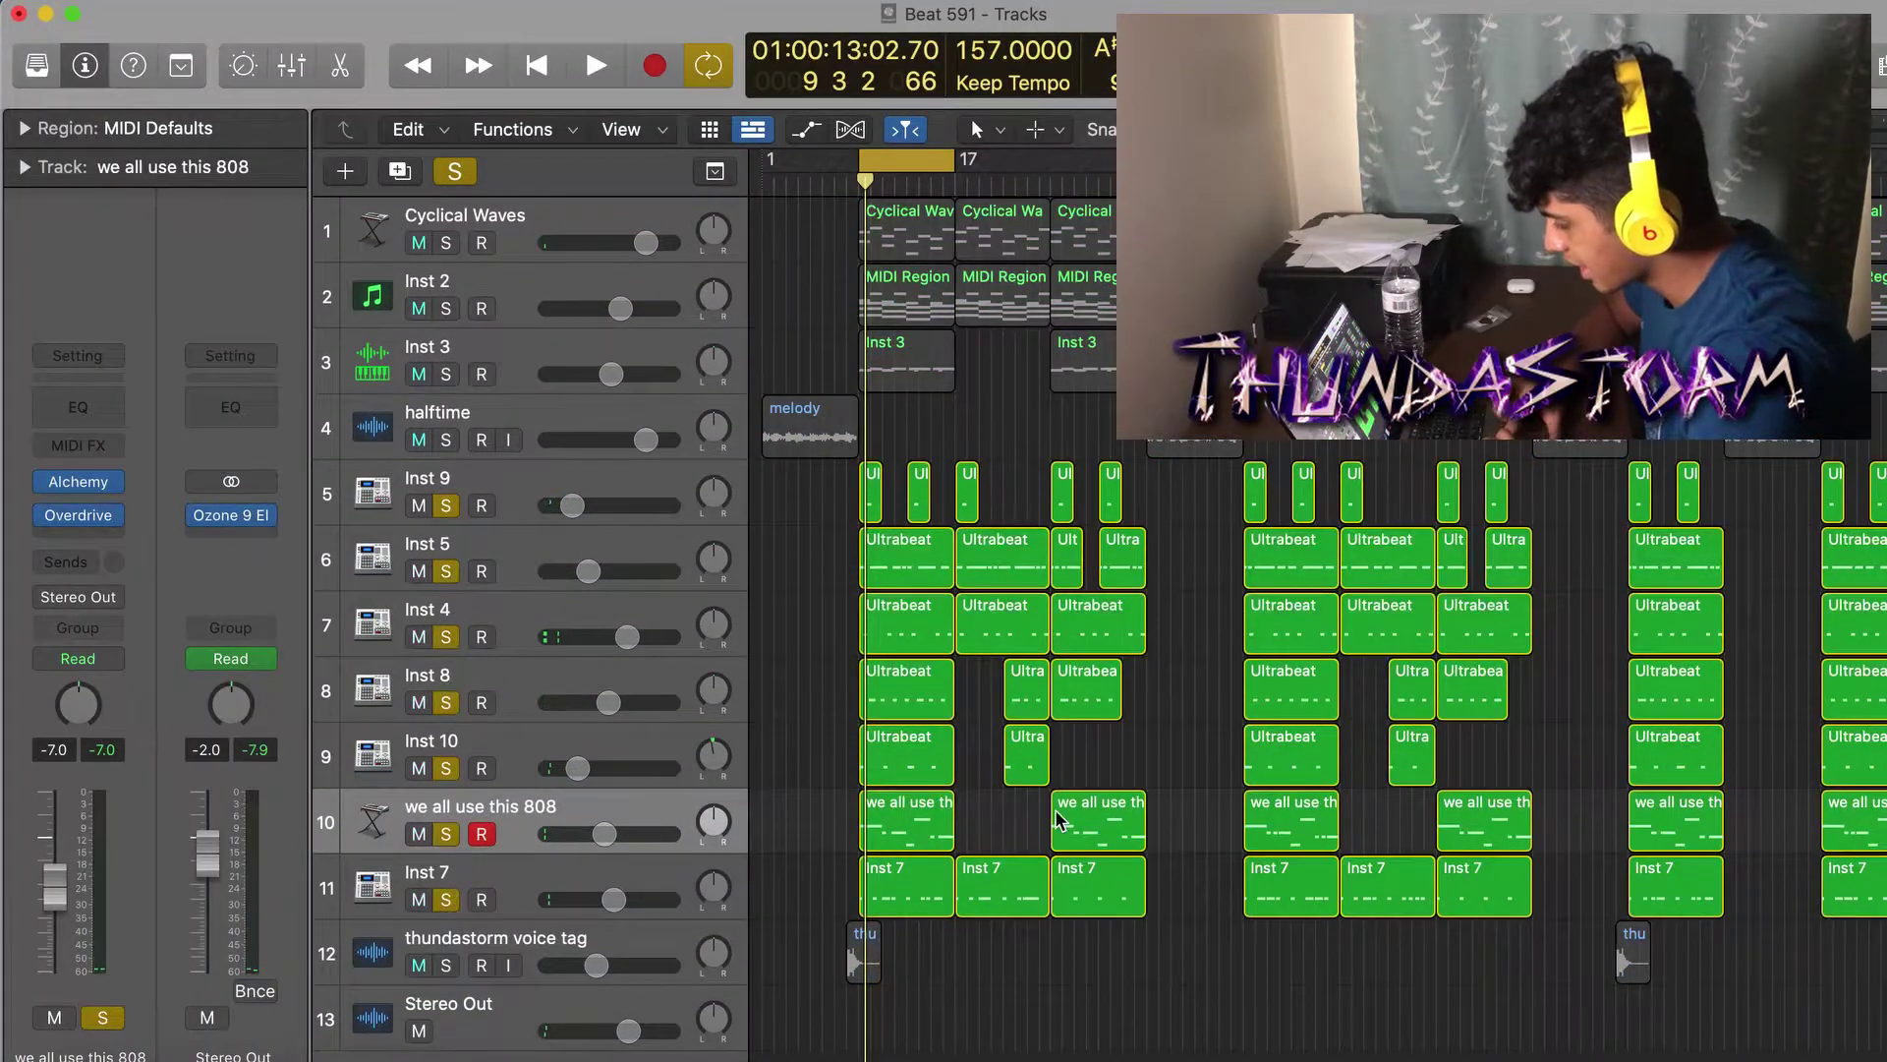
scroll(1055, 811, "up", 10)
key("space")
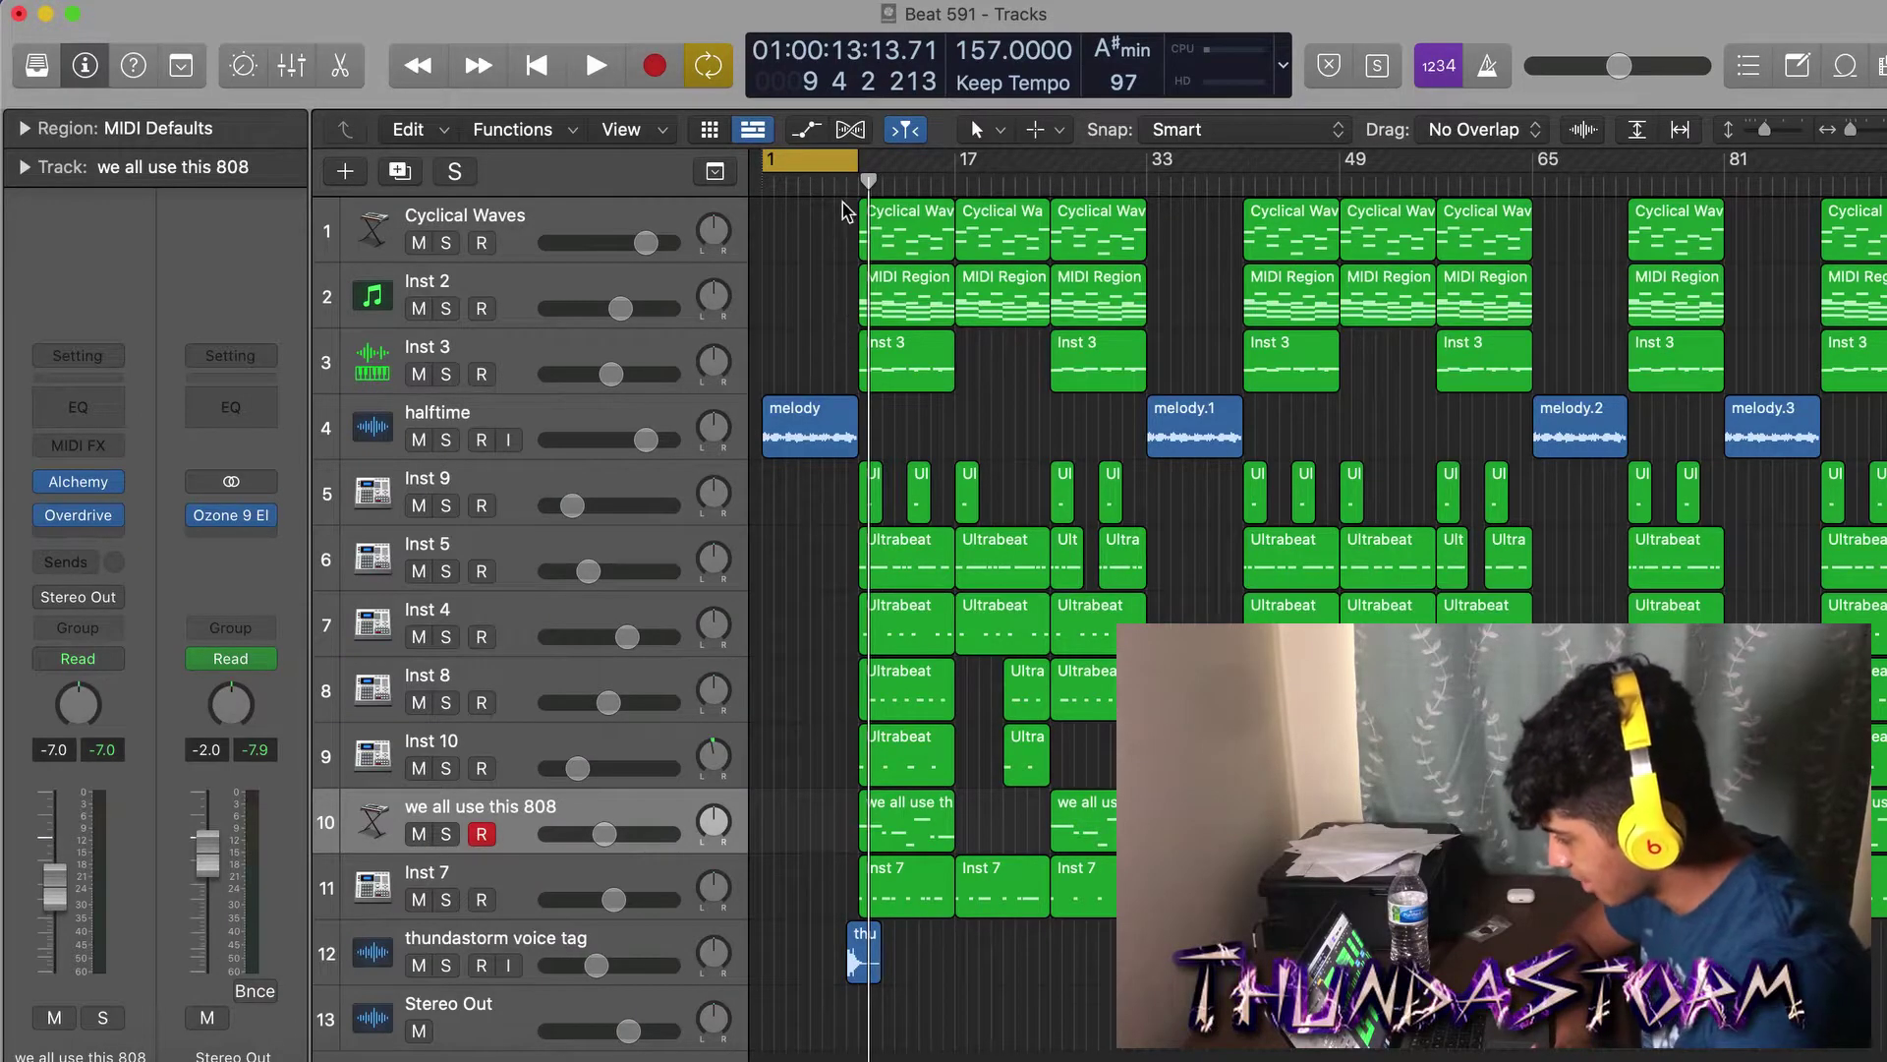
Extend the cycle range from bar 1 across the arrangement past bar 81
left_click_drag(862, 145, 1817, 160)
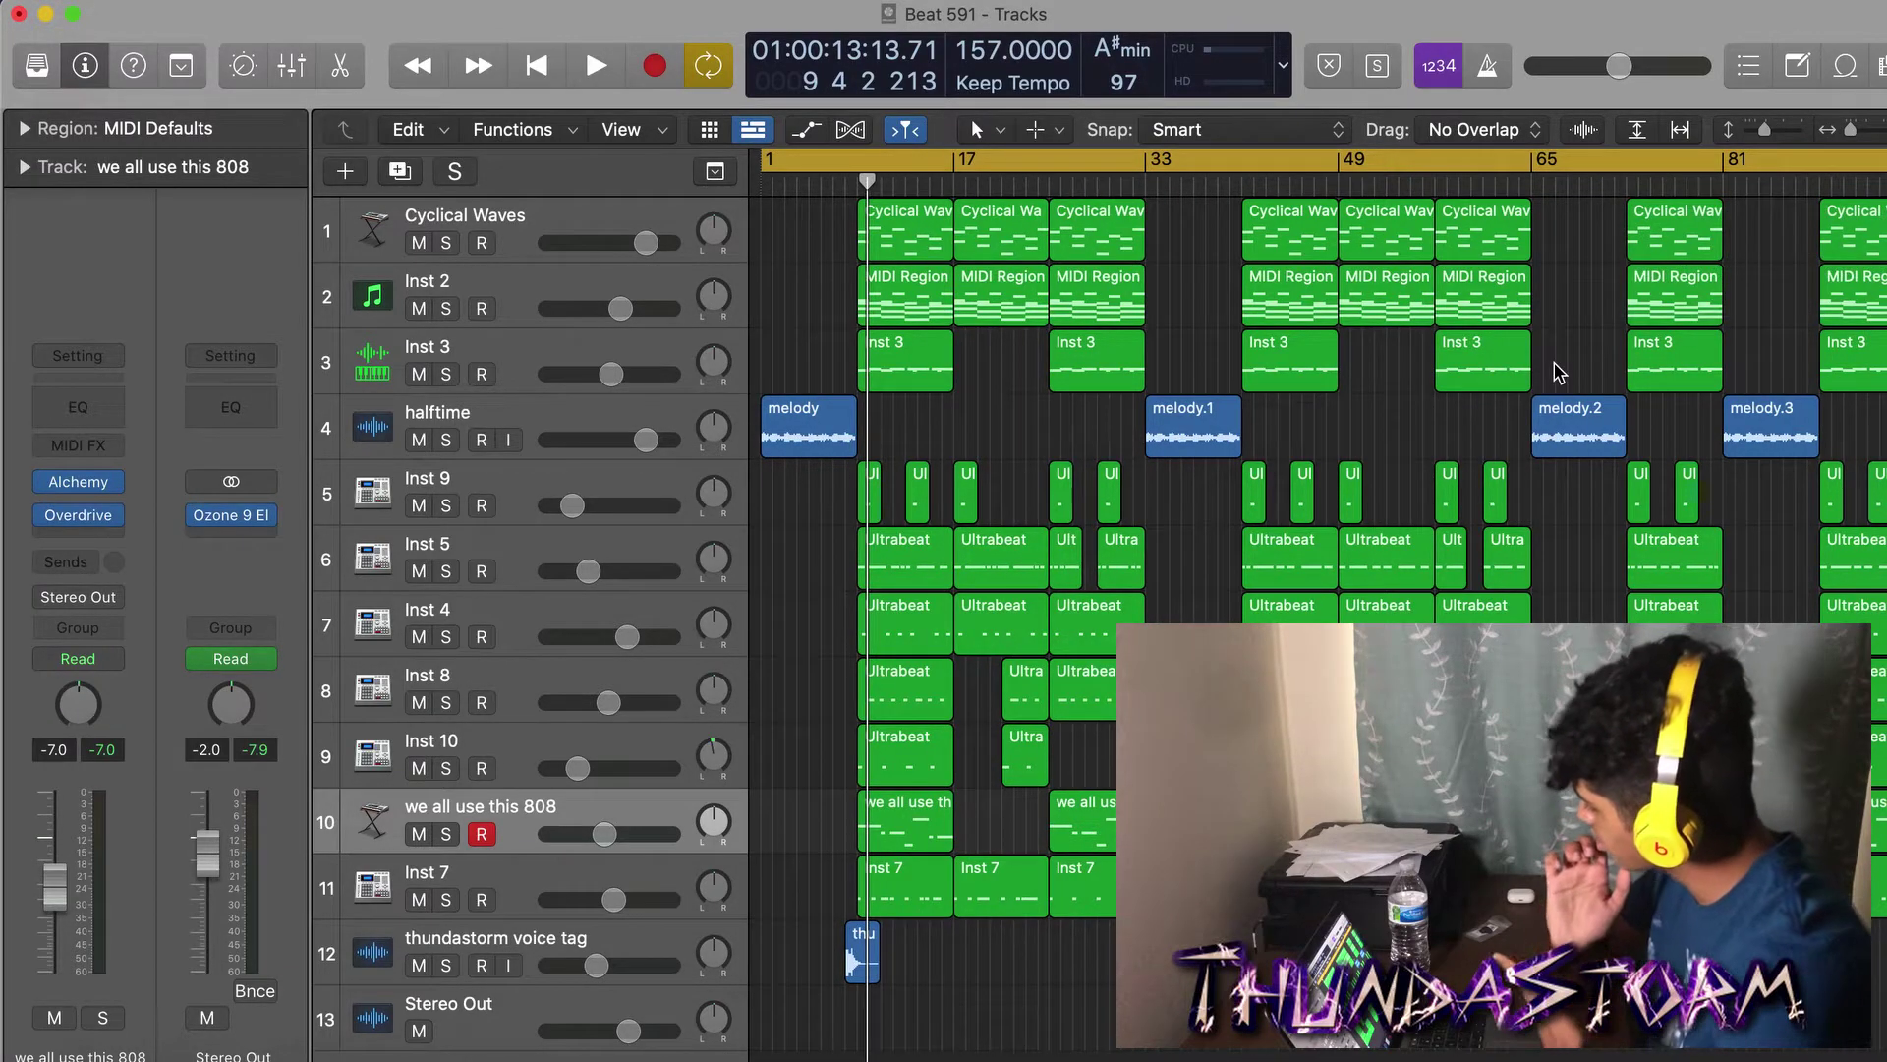